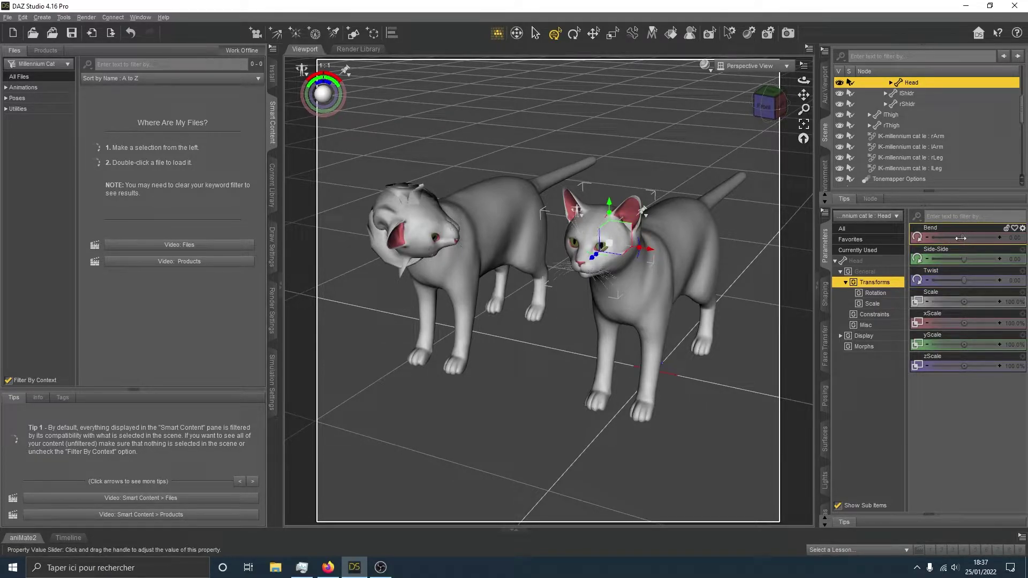
Step: Set the Bend of the right-hand cat's head to 55
drag(964, 238, 1004, 242)
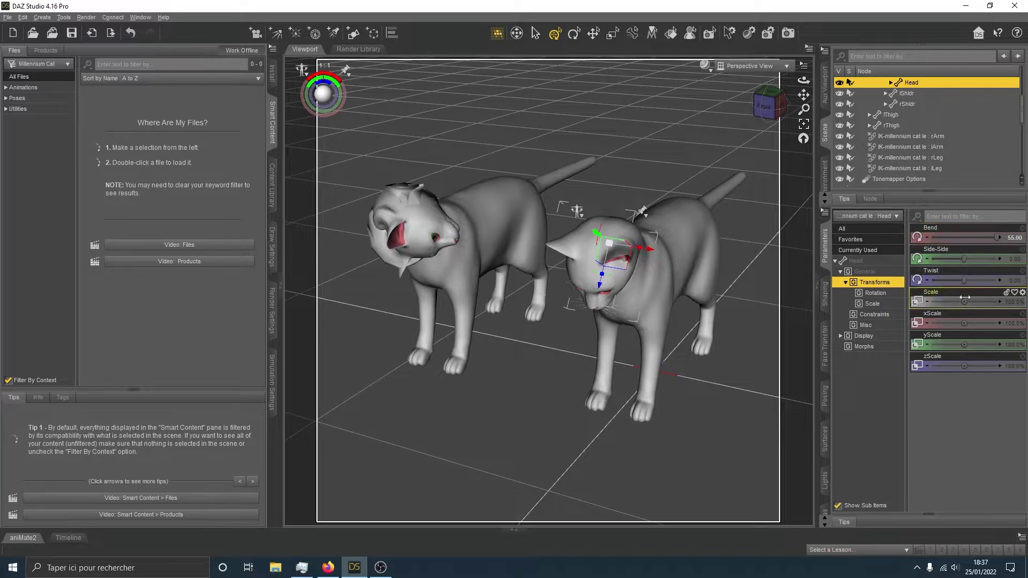
Step: Try scaling the right-hand cat's head to 425% and reset its Scale to the default
drag(963, 301, 987, 302)
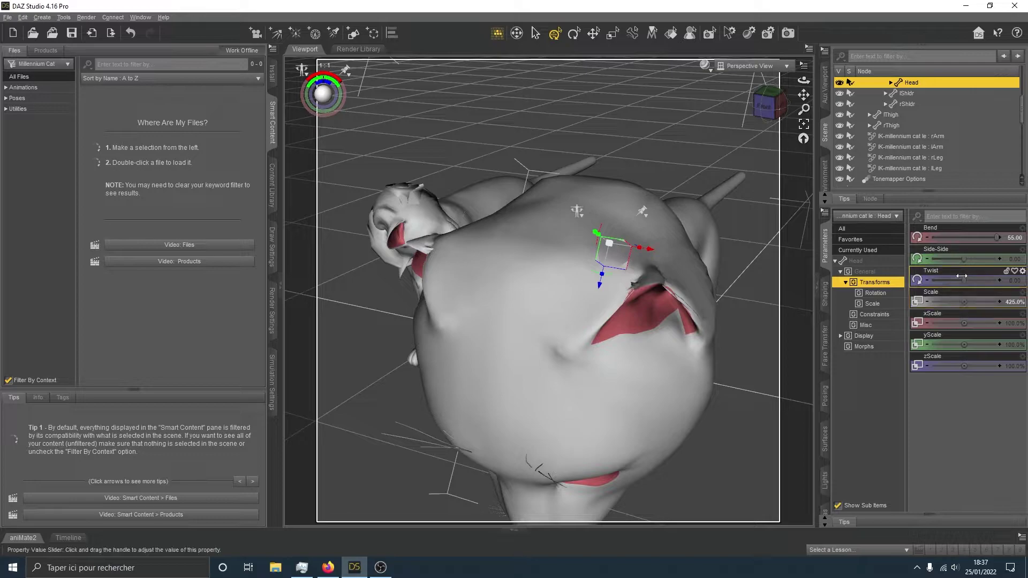
click(1022, 292)
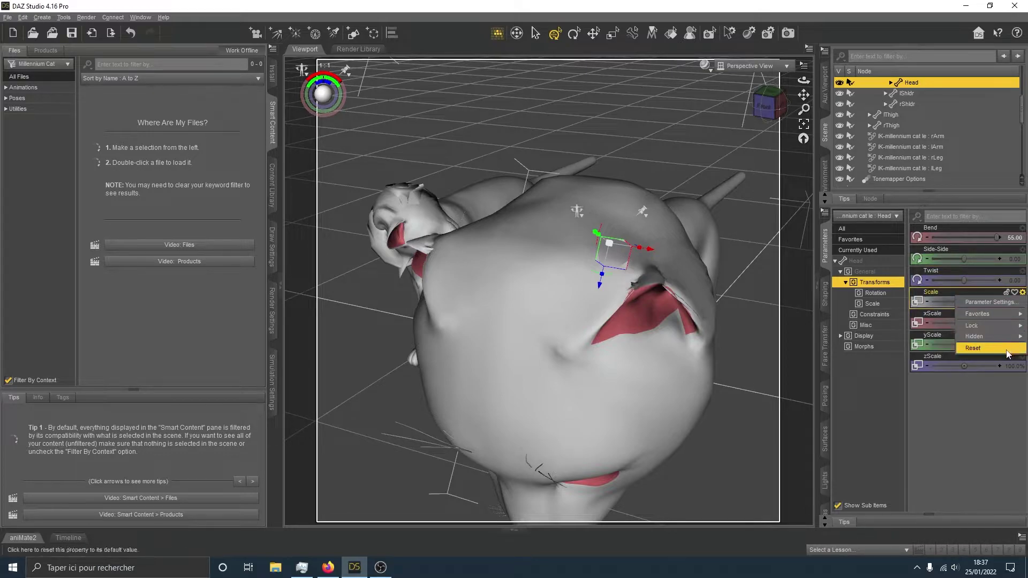
click(973, 347)
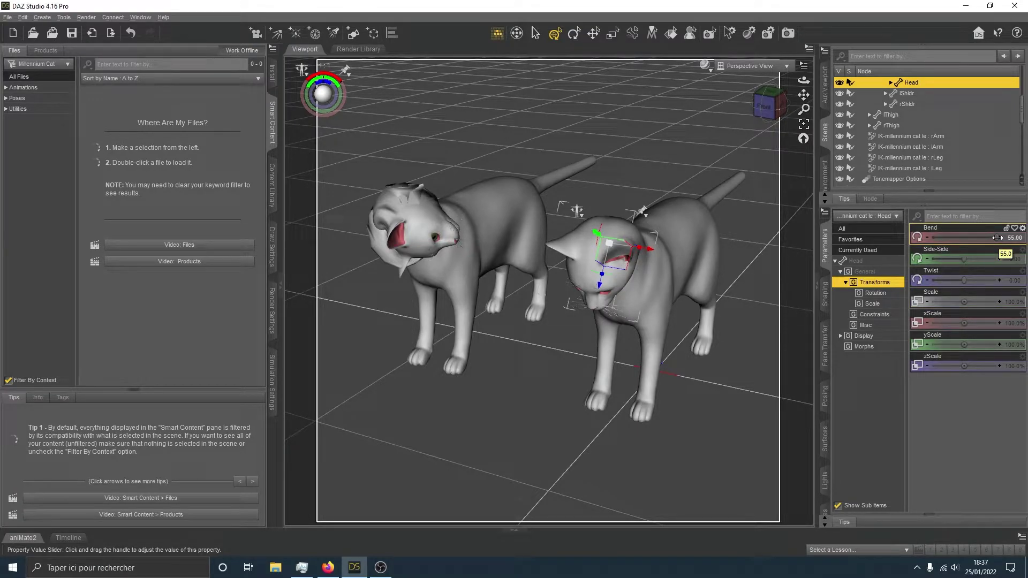
Step: Set the Bend of the left-hand cat's head to about 248.92, comparing it with the limited right-hand head
mouse_move(997, 238)
mouse_down()
mouse_move(917, 236)
mouse_move(995, 238)
mouse_up()
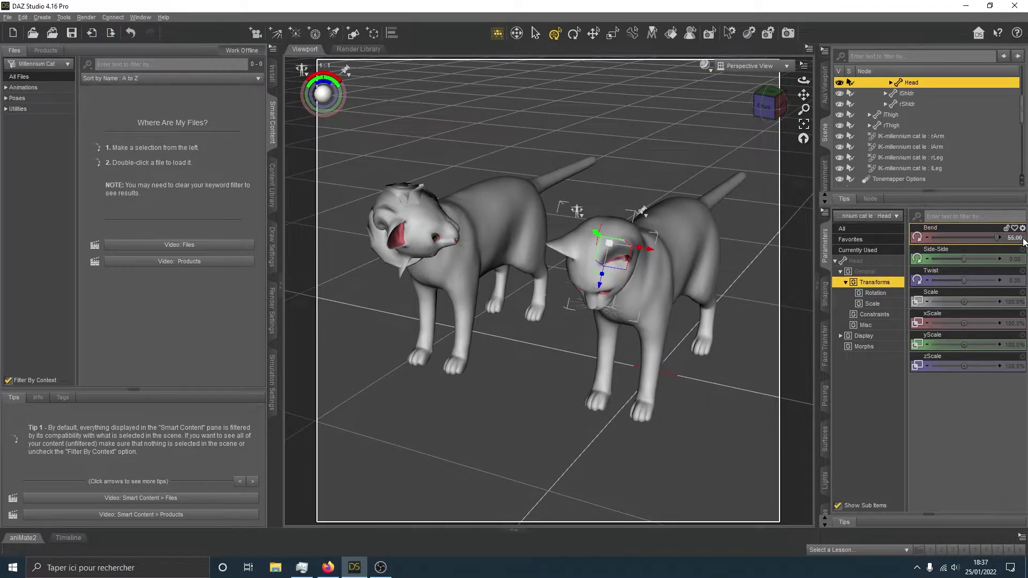
click(393, 220)
mouse_move(964, 237)
mouse_down()
mouse_move(986, 237)
mouse_move(962, 237)
mouse_up()
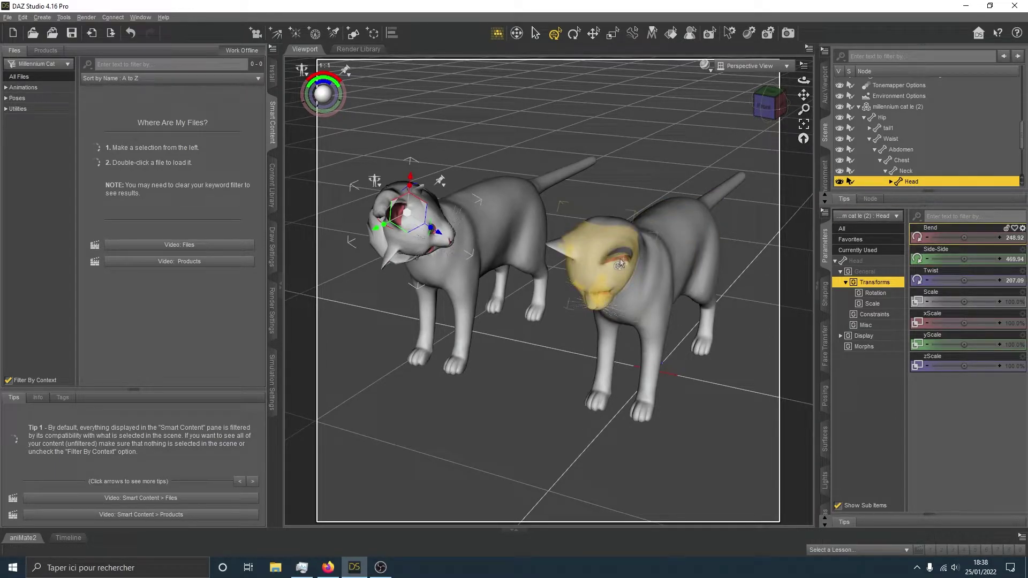
Step: Examine the parameter settings of Bend on the right-hand cat's head, including its limits, without changing anything
click(599, 259)
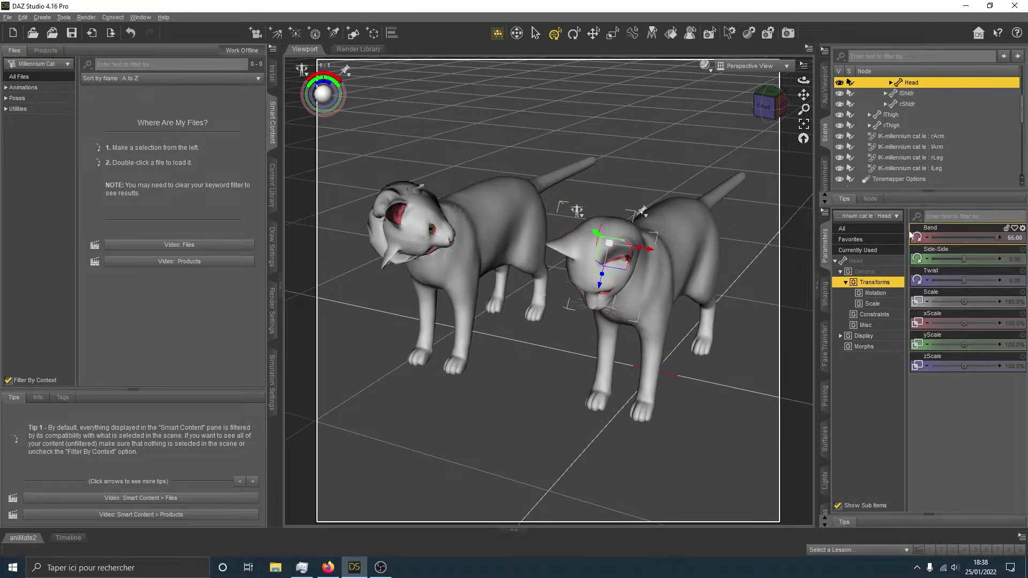
click(1022, 229)
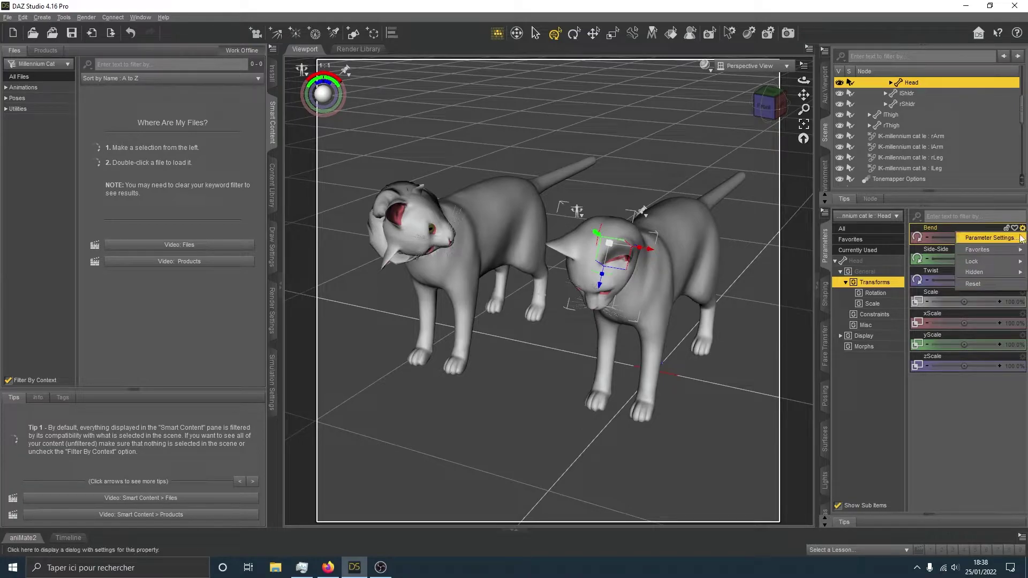
click(1018, 242)
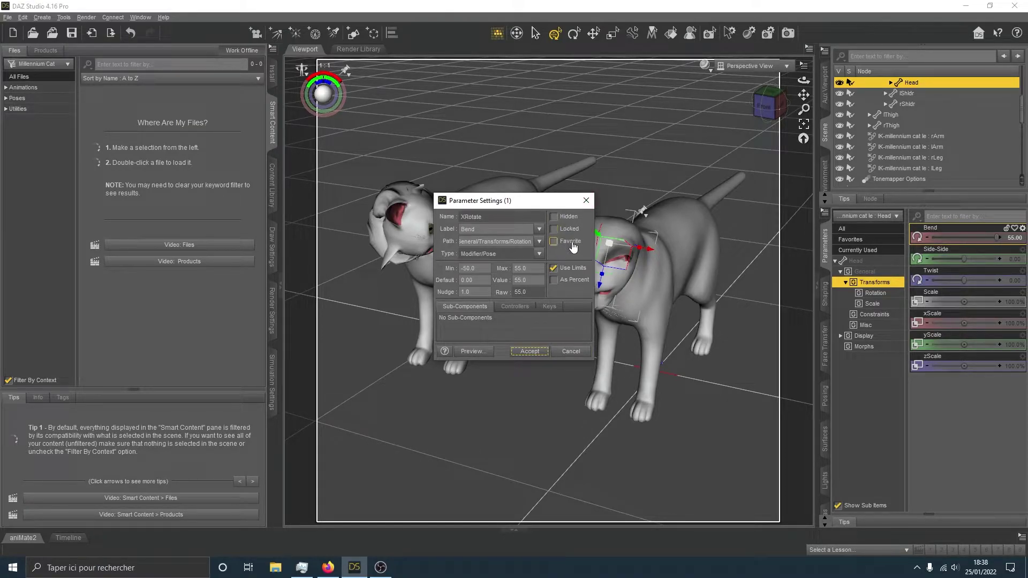
click(571, 351)
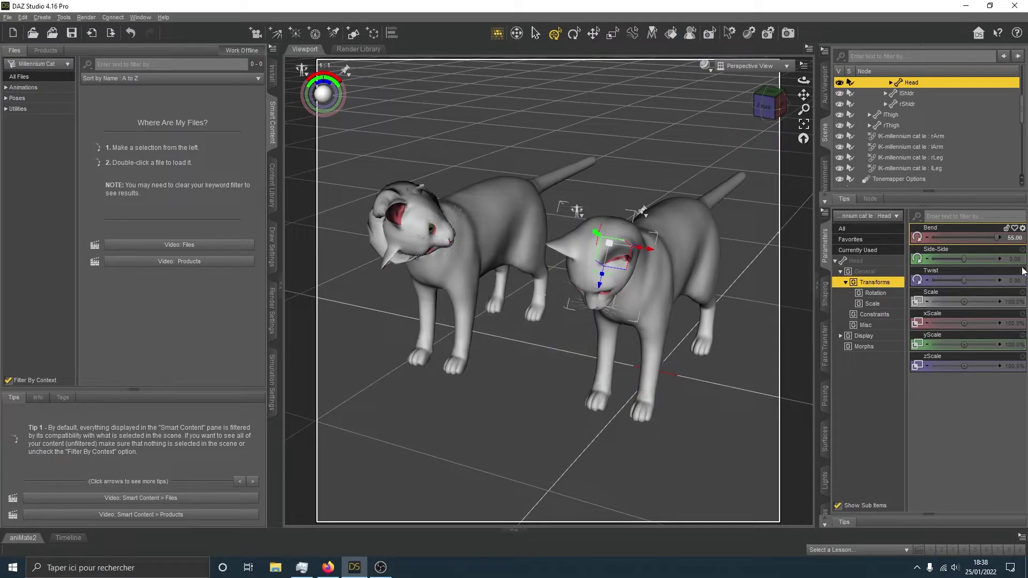
Step: Mark the Bend parameter of the right-hand cat's head as hidden in its parameter settings
click(1006, 229)
click(1022, 228)
click(995, 236)
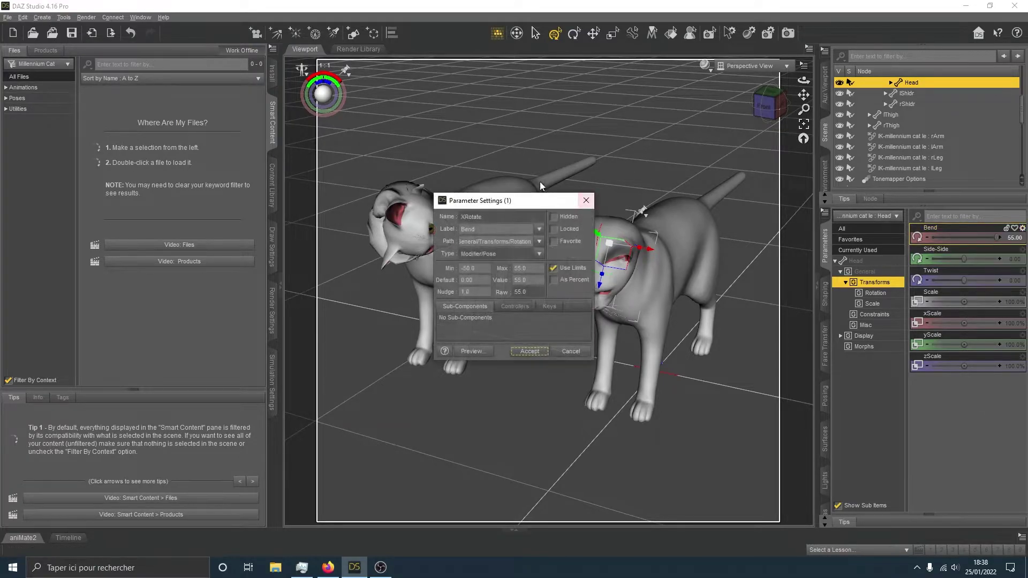
click(561, 218)
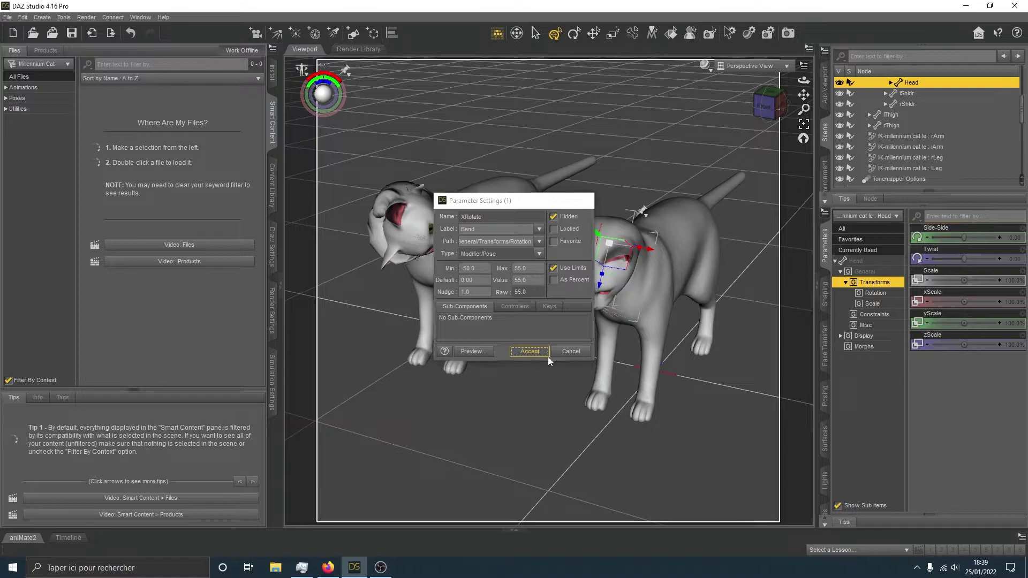
click(529, 351)
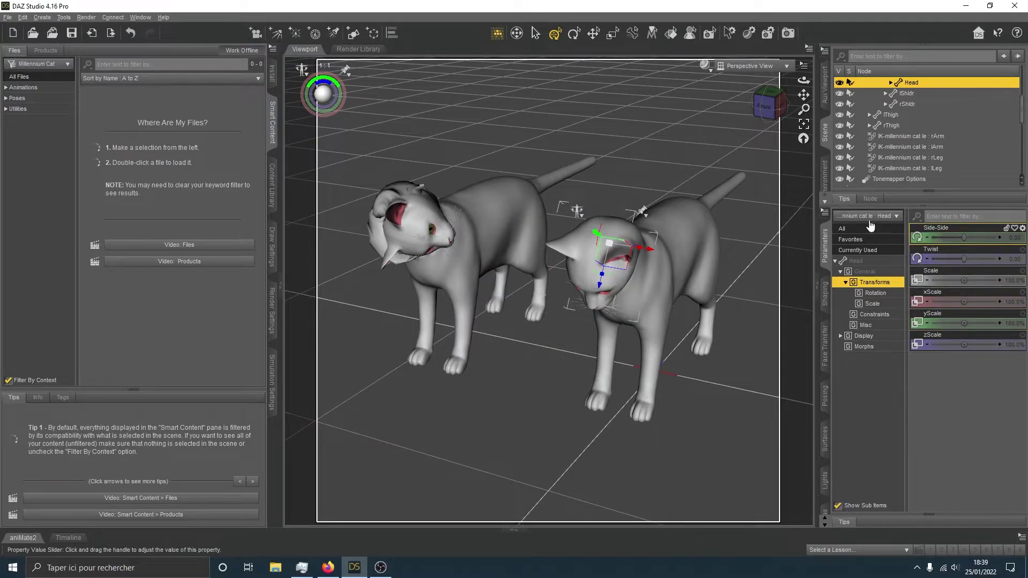
Step: Turn on the display of hidden properties in the Parameters preferences and check that option
click(825, 210)
mouse_move(853, 219)
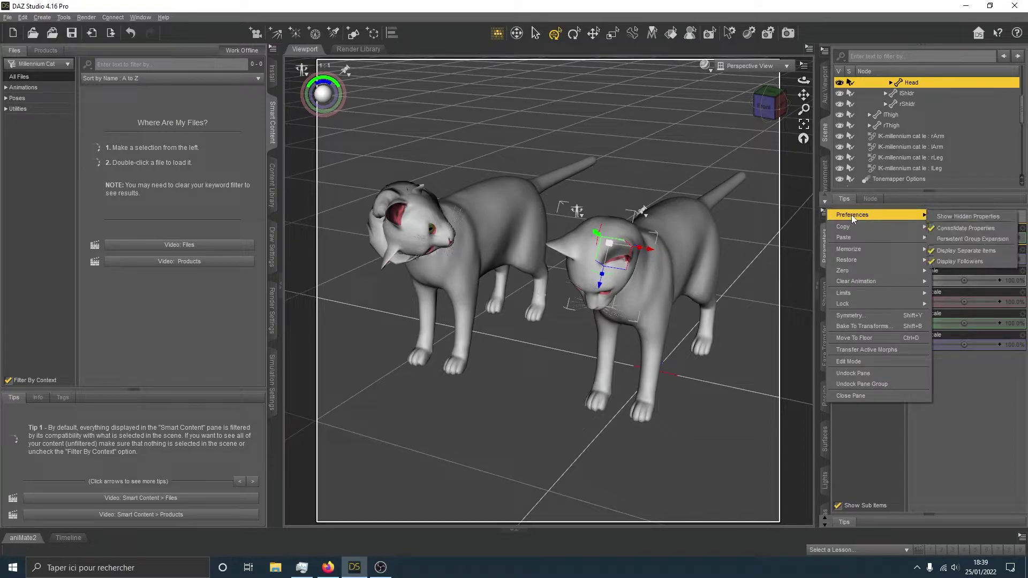
click(940, 216)
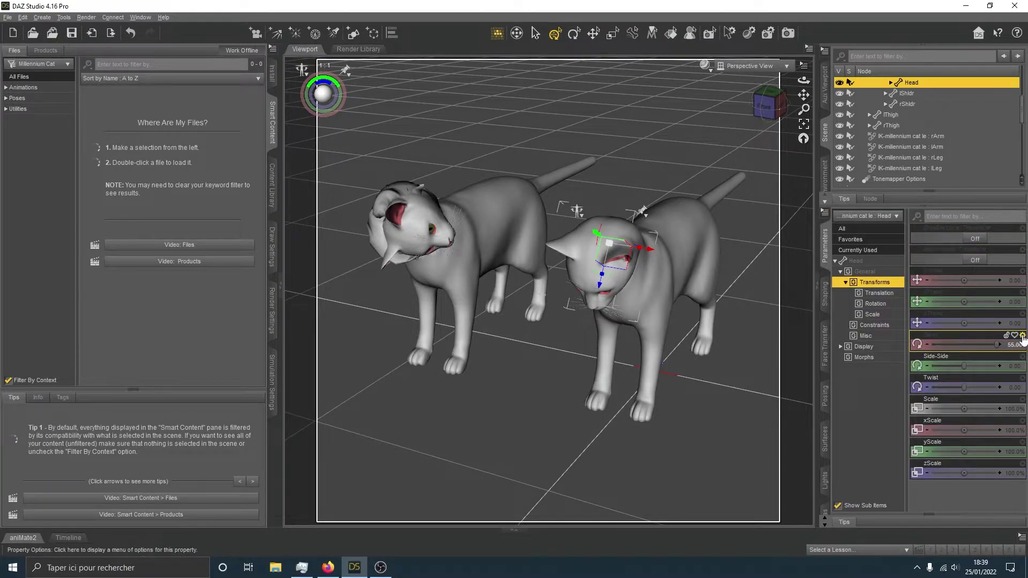
click(825, 212)
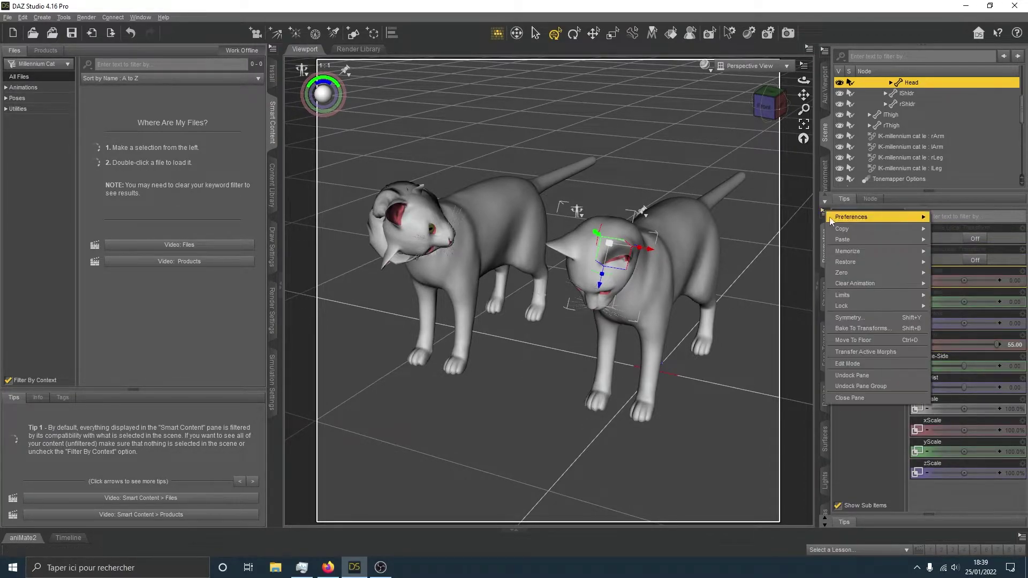
mouse_move(832, 218)
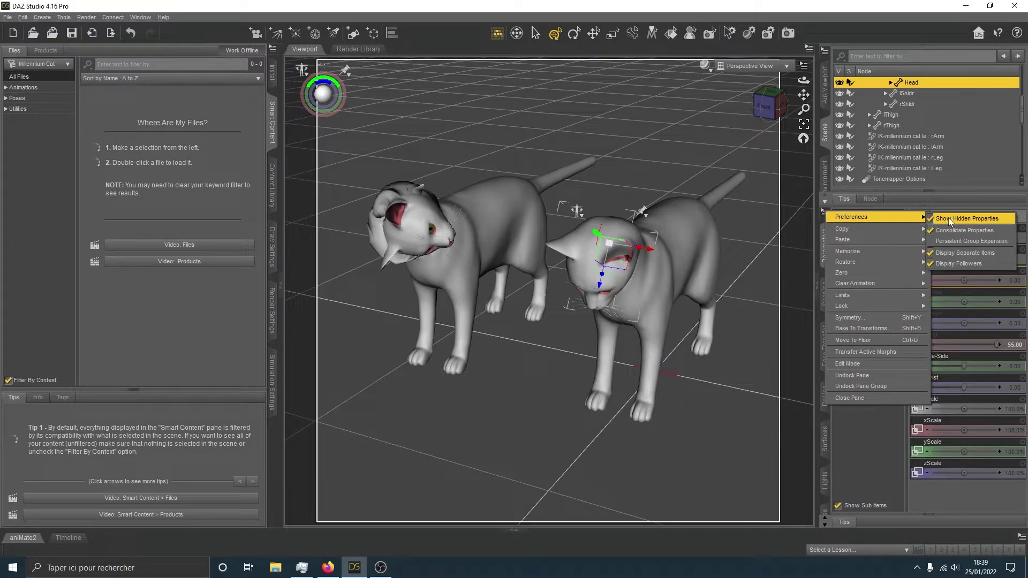
Step: Unhide the head's Bend parameter and turn off the display of hidden properties
click(1022, 338)
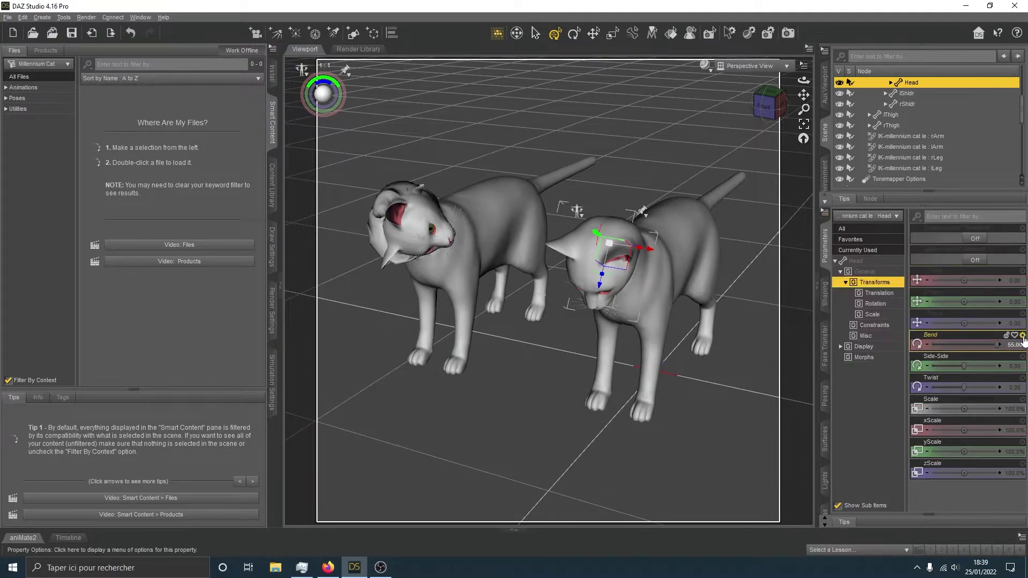
click(993, 343)
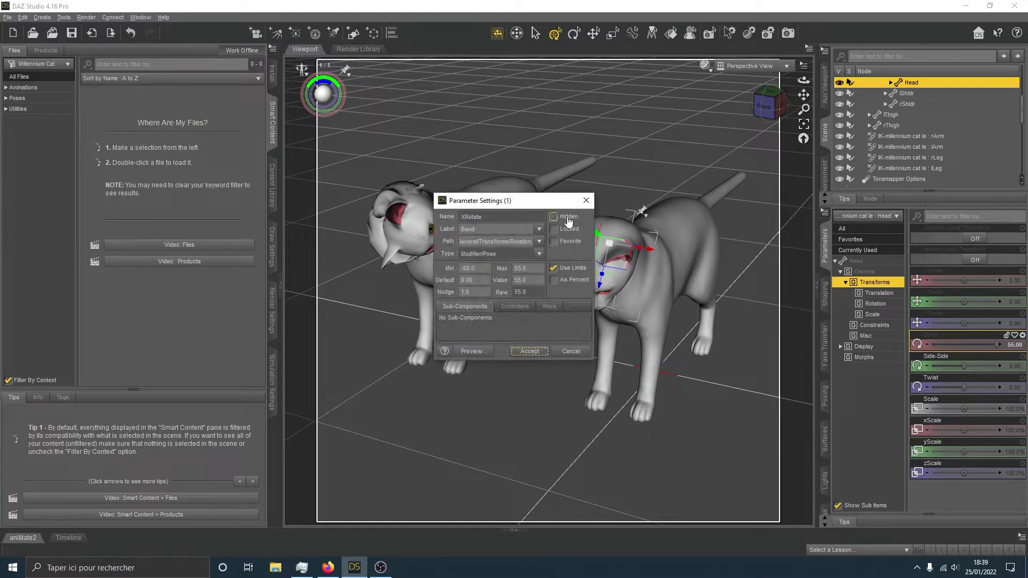
click(527, 352)
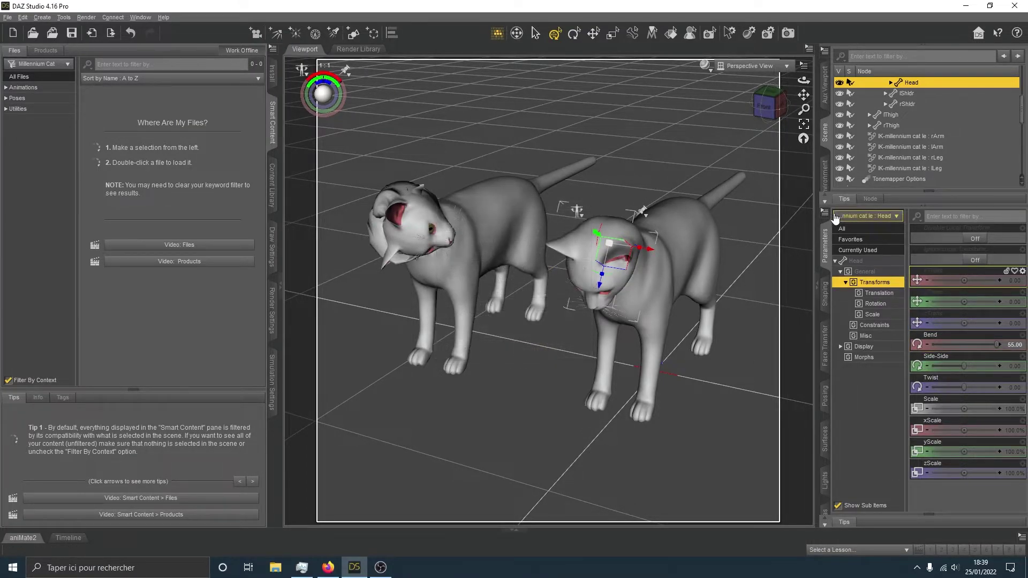
click(1022, 227)
click(963, 267)
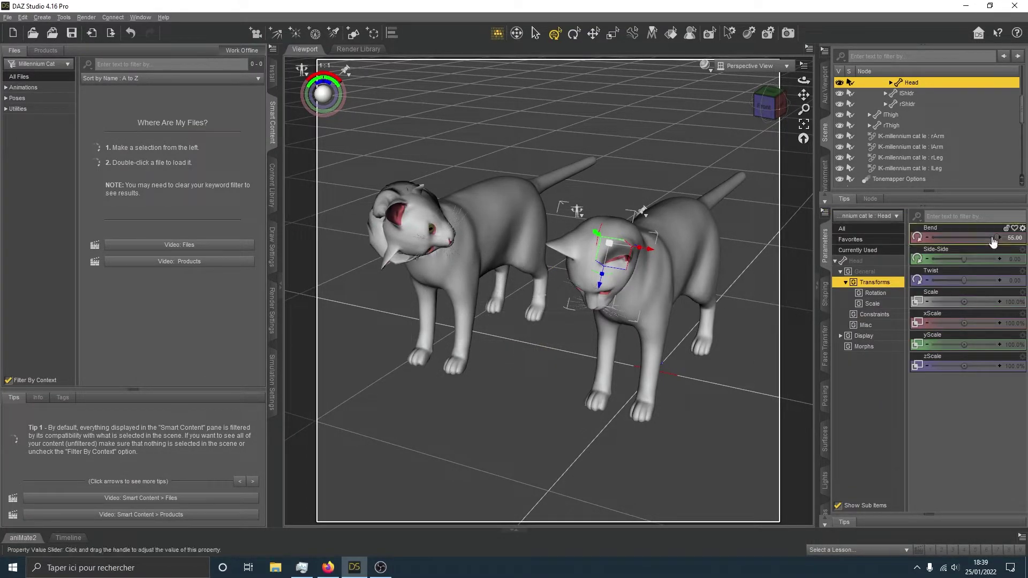
Step: Disable Use Limits for the head's Bend, try bending it to about 1555.43 and undo that bend
click(1021, 228)
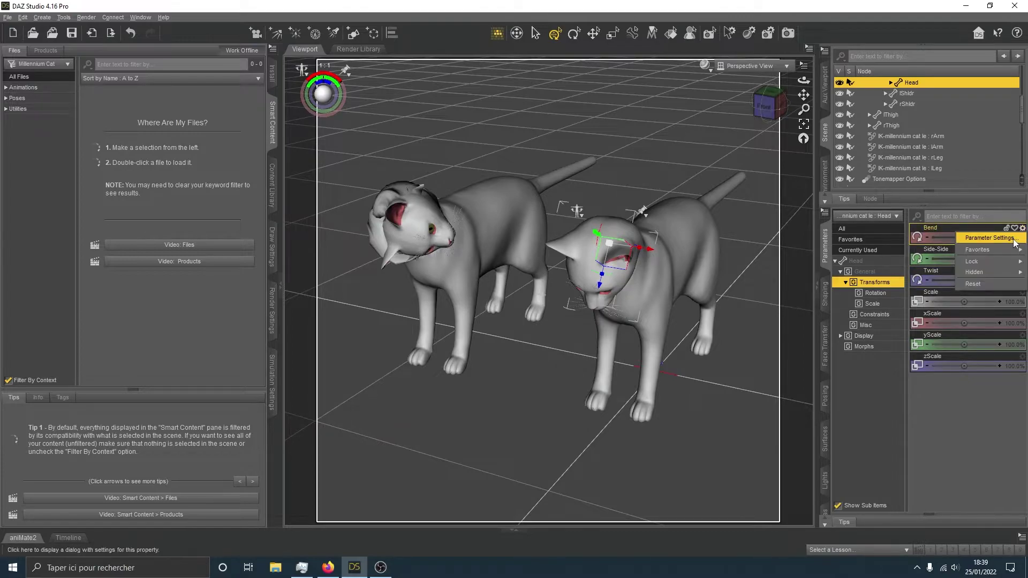
click(989, 237)
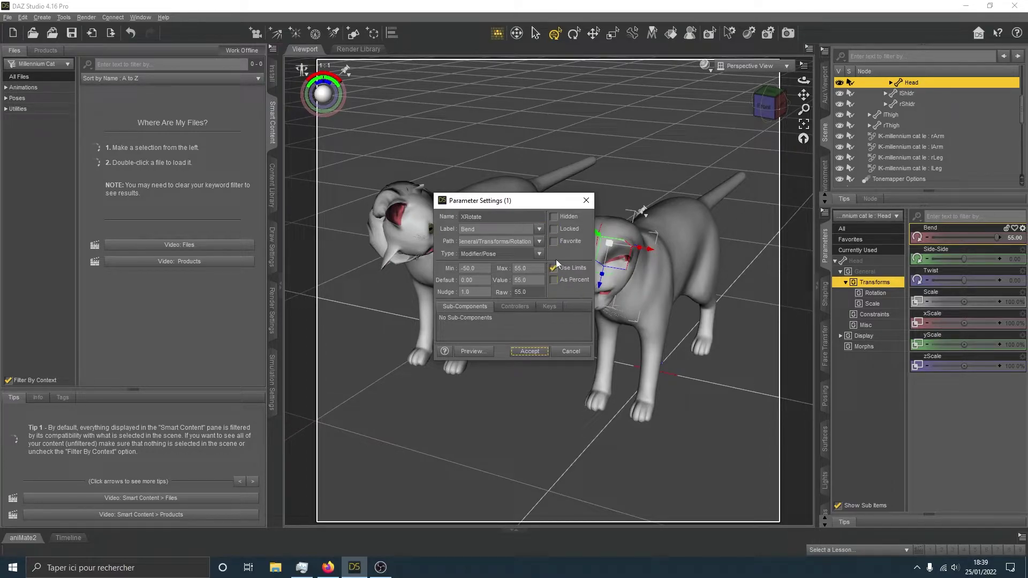
click(569, 269)
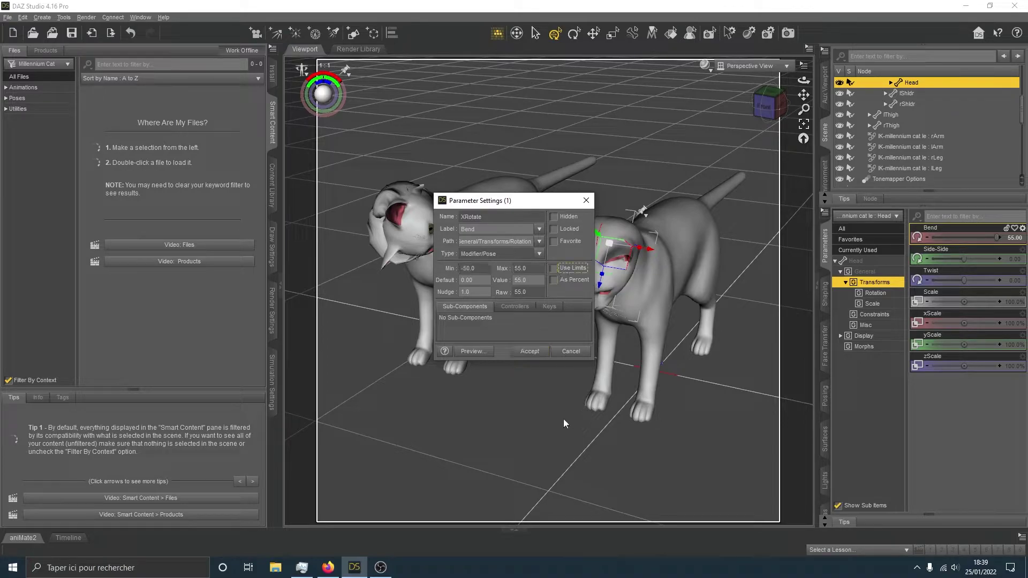
click(530, 351)
drag(999, 237, 963, 236)
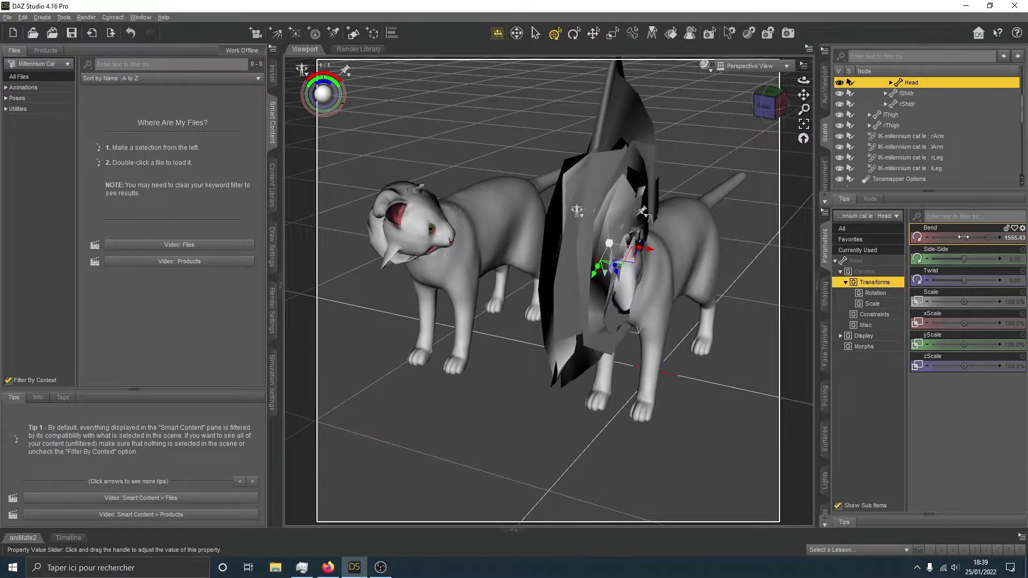
key(ctrl+z)
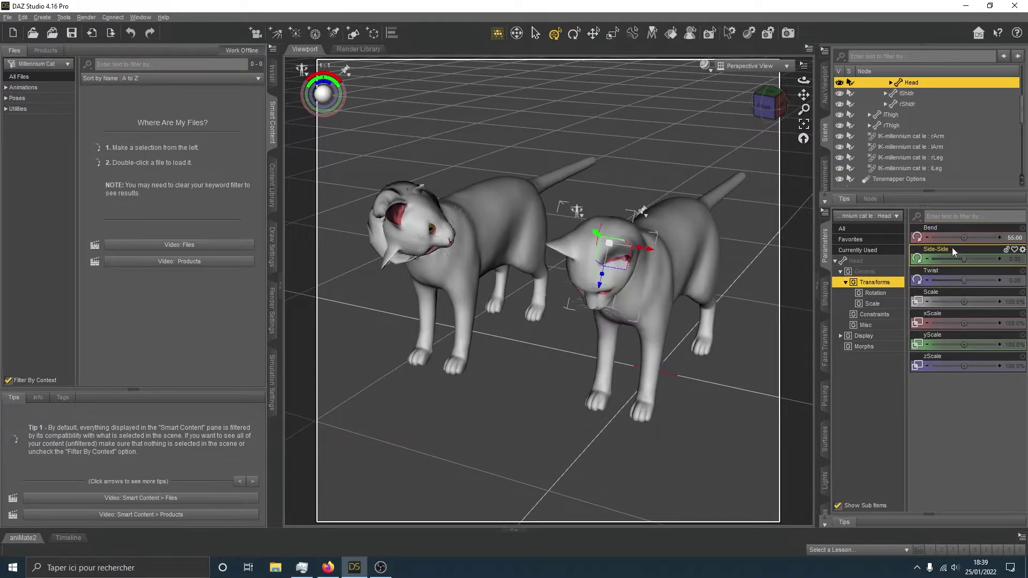
Step: Re-enable Use Limits for the Bend parameter of the right-hand cat's head
click(1022, 228)
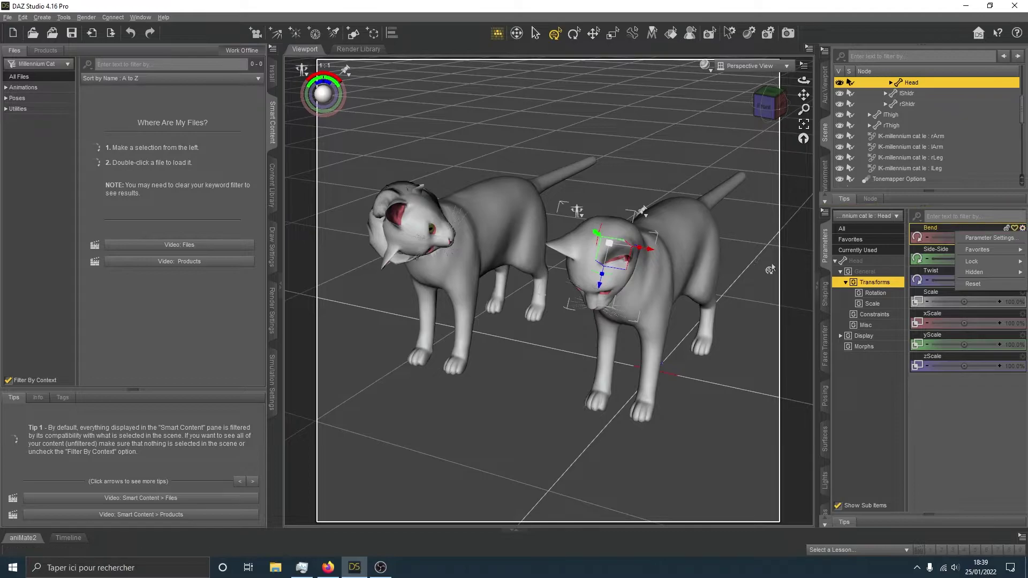
click(988, 238)
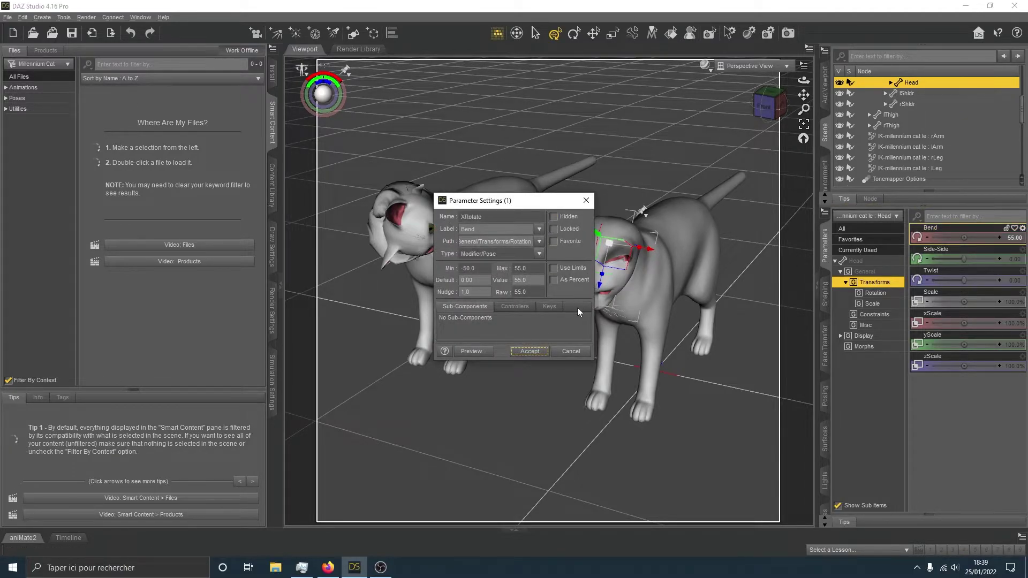
click(558, 269)
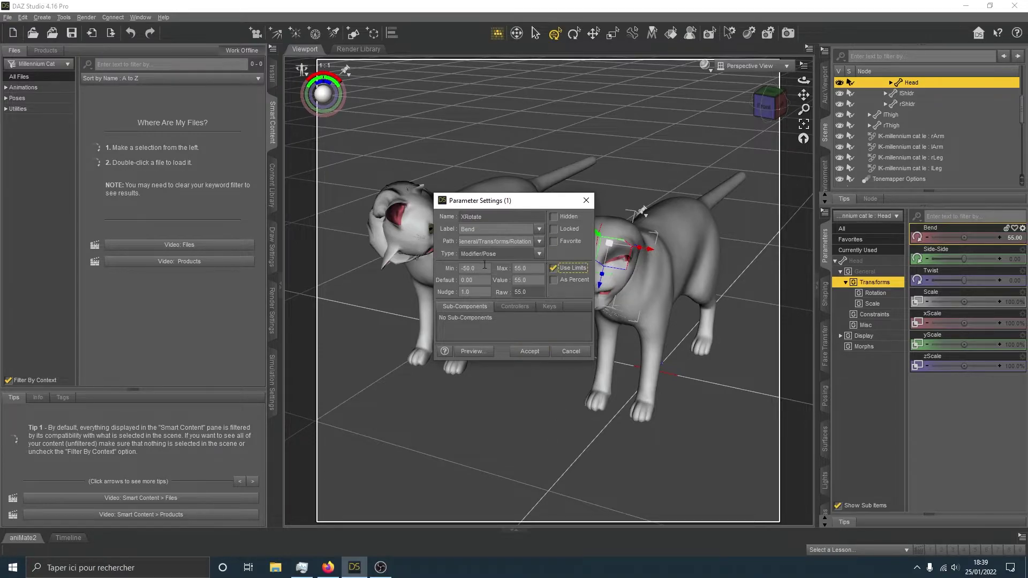
click(529, 351)
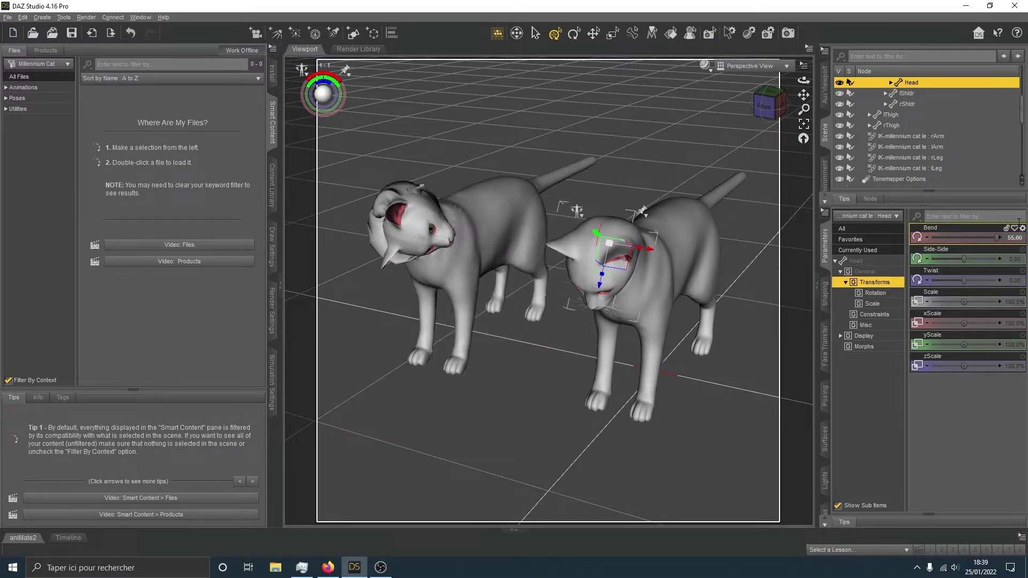
Step: Raise the maximum limit of the head's Bend to 100 and bend the head to 100
click(1023, 234)
click(985, 238)
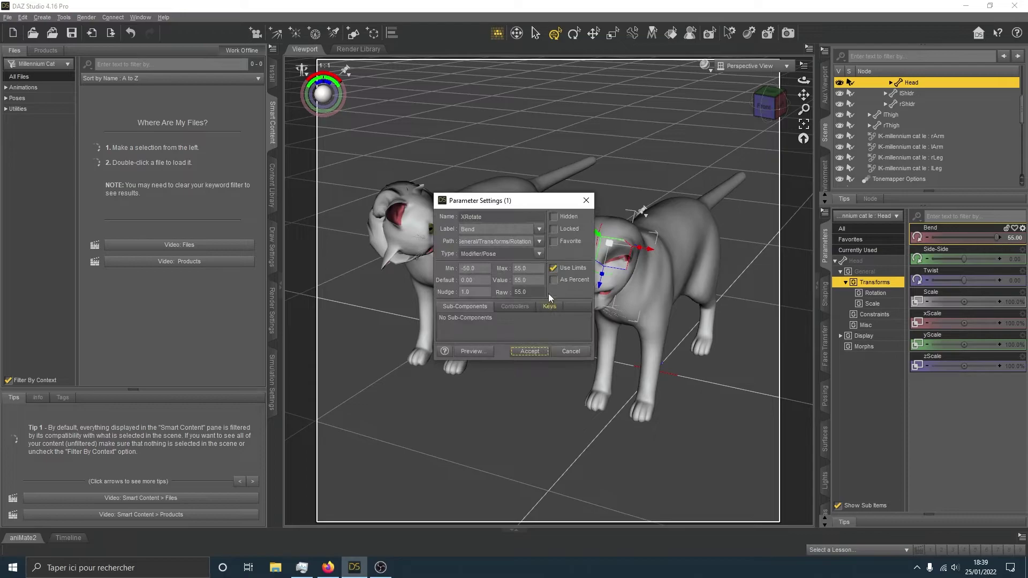
click(530, 268)
double_click(463, 268)
double_click(537, 270)
text(100)
double_click(460, 269)
click(529, 351)
drag(978, 240, 1000, 239)
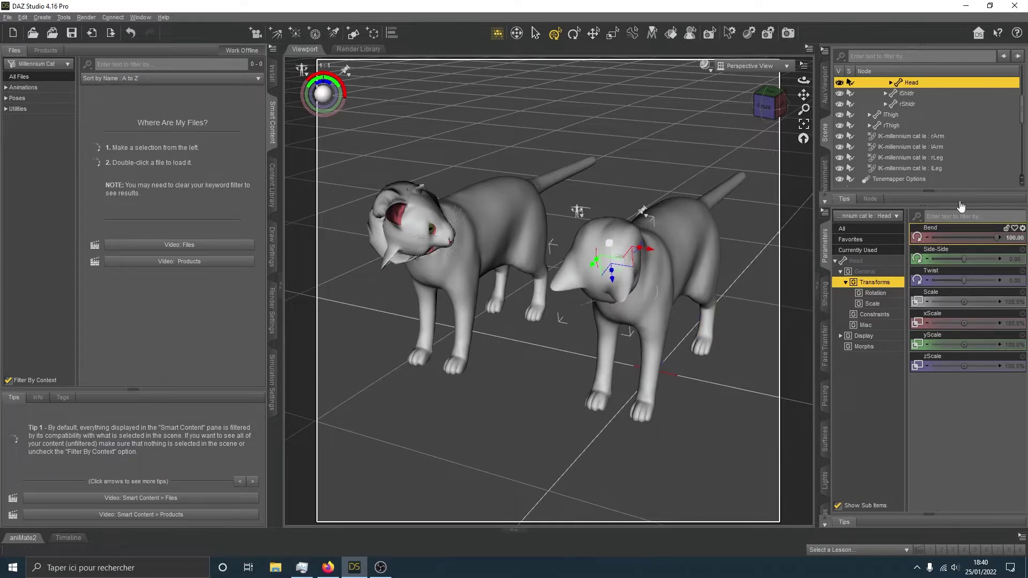
Step: View the bent head from the front and restore the maximum limit of its Bend to 55
click(765, 106)
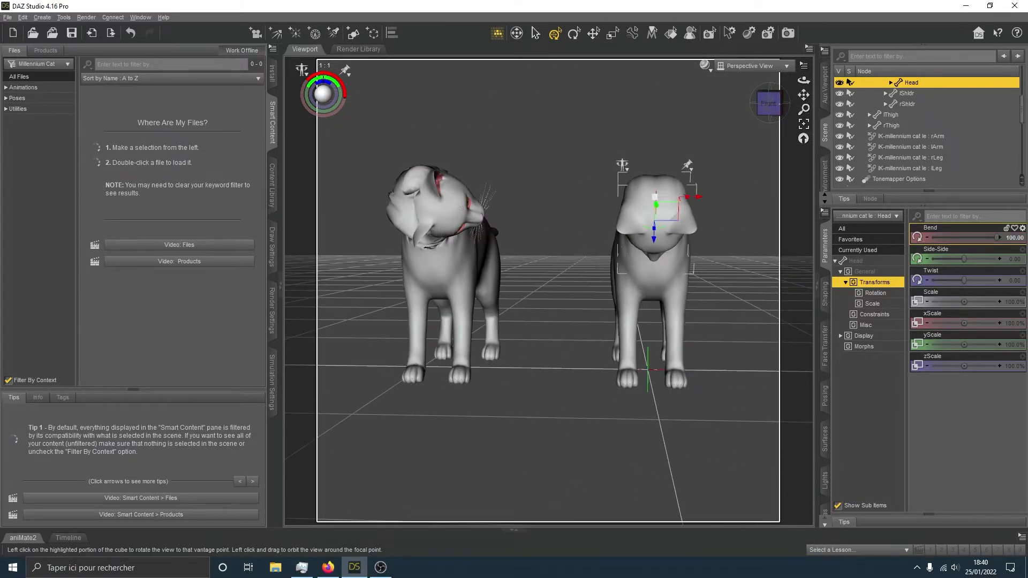
click(768, 104)
click(1022, 228)
click(989, 237)
click(554, 270)
click(535, 267)
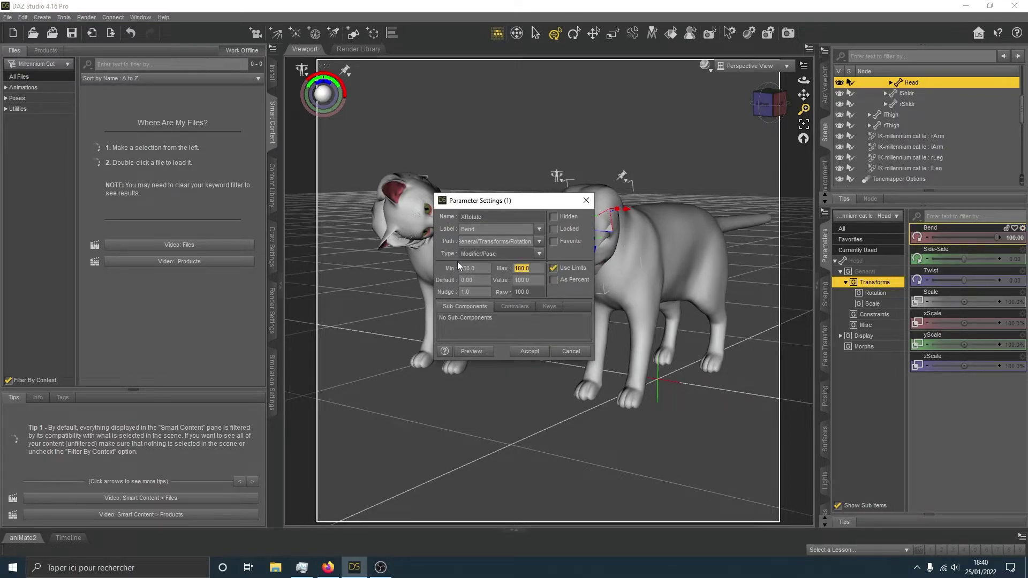
text(55)
click(530, 351)
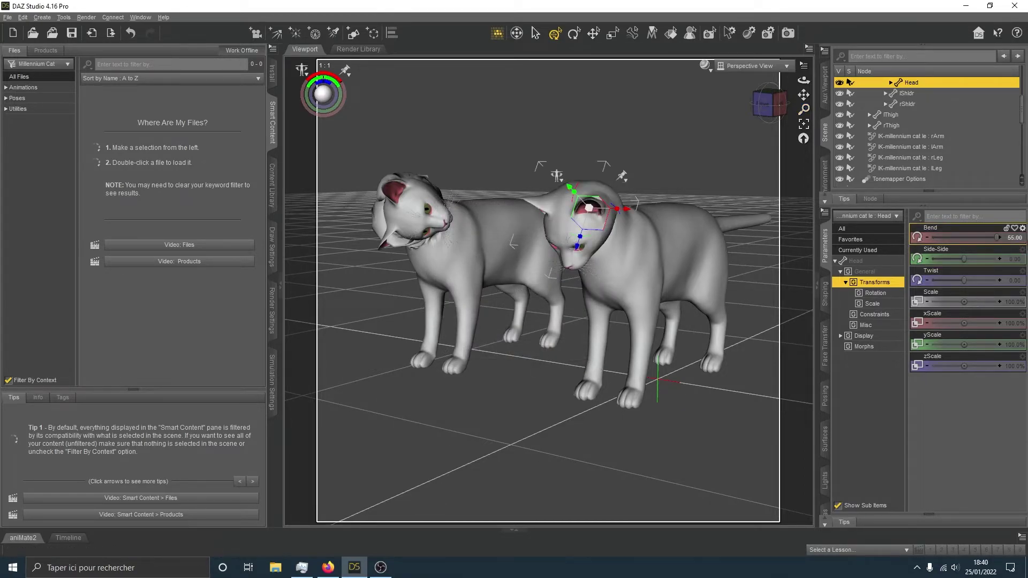
Step: Reset the Bend of the right-hand cat's head and set the default value of that parameter to 30
click(1015, 259)
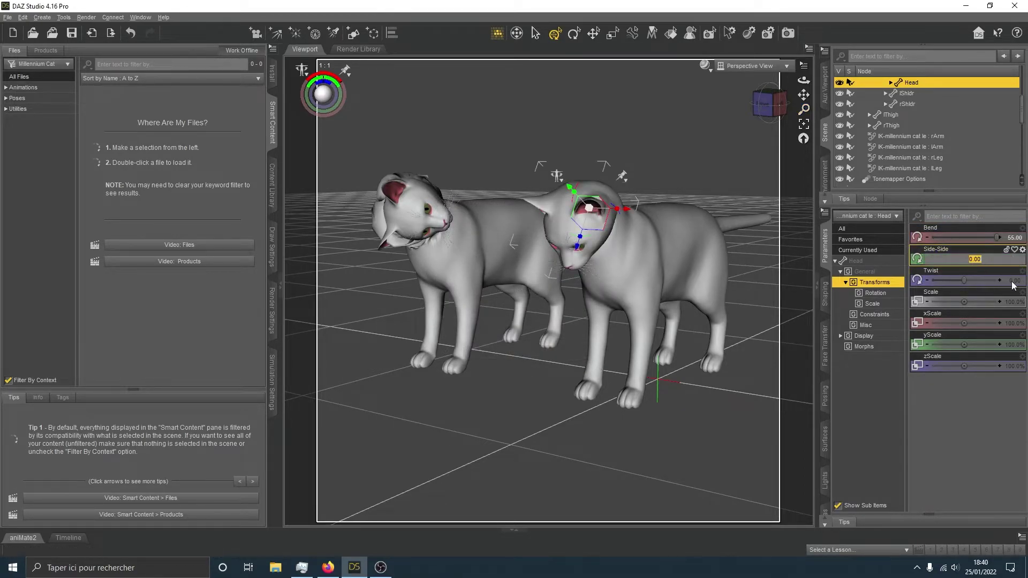
click(1022, 229)
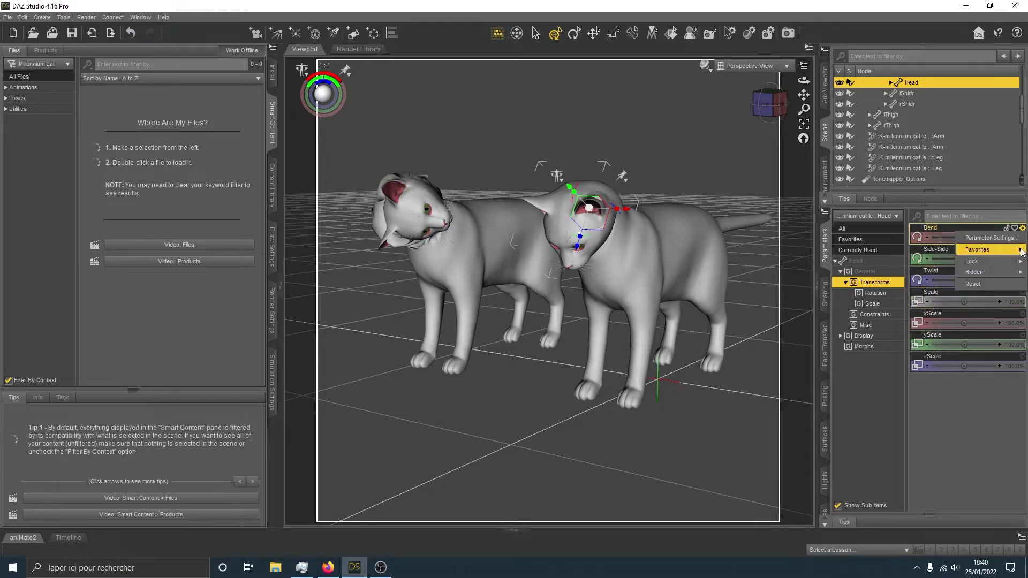
click(995, 261)
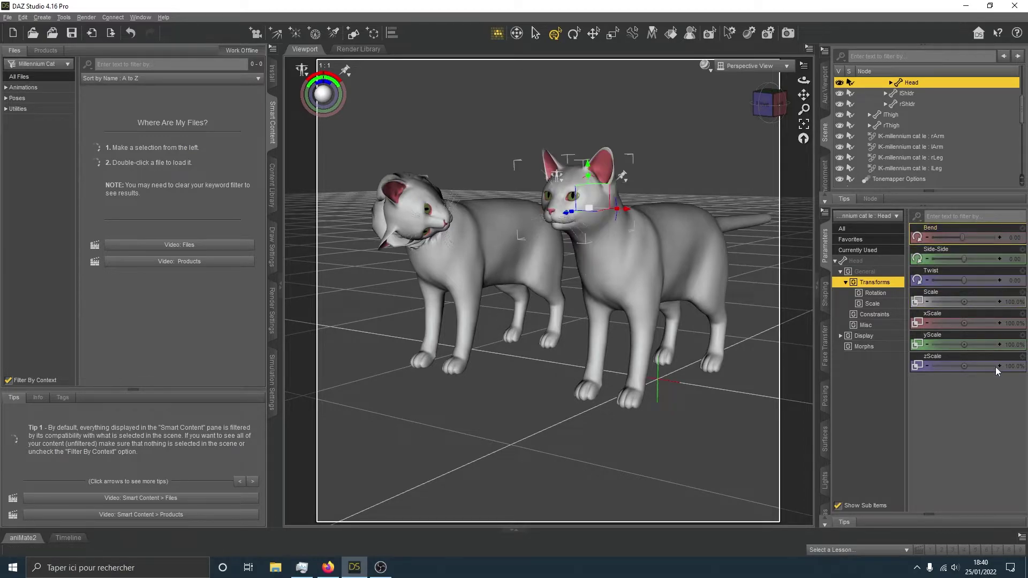
click(1022, 228)
click(987, 233)
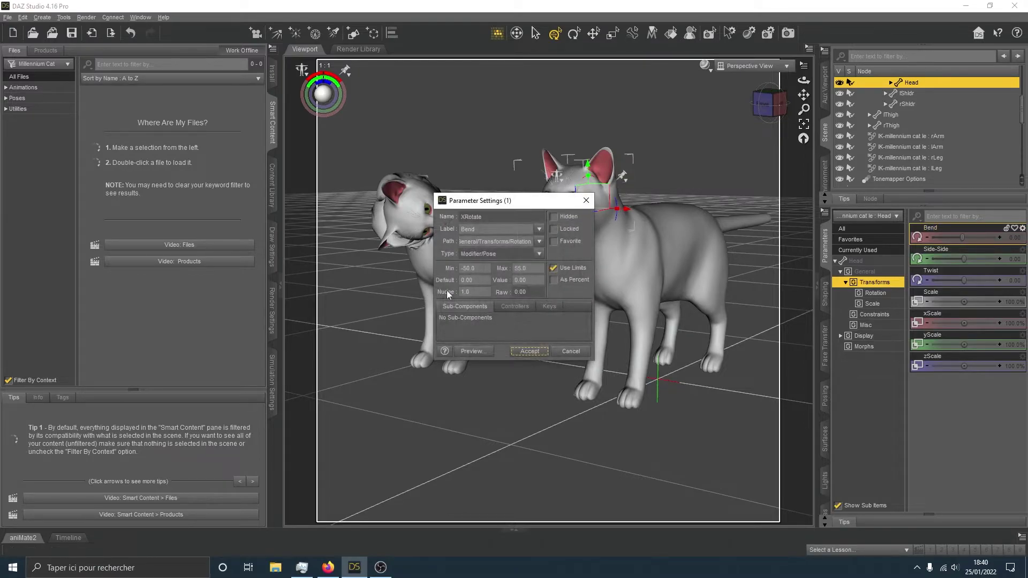
click(481, 279)
key(Return)
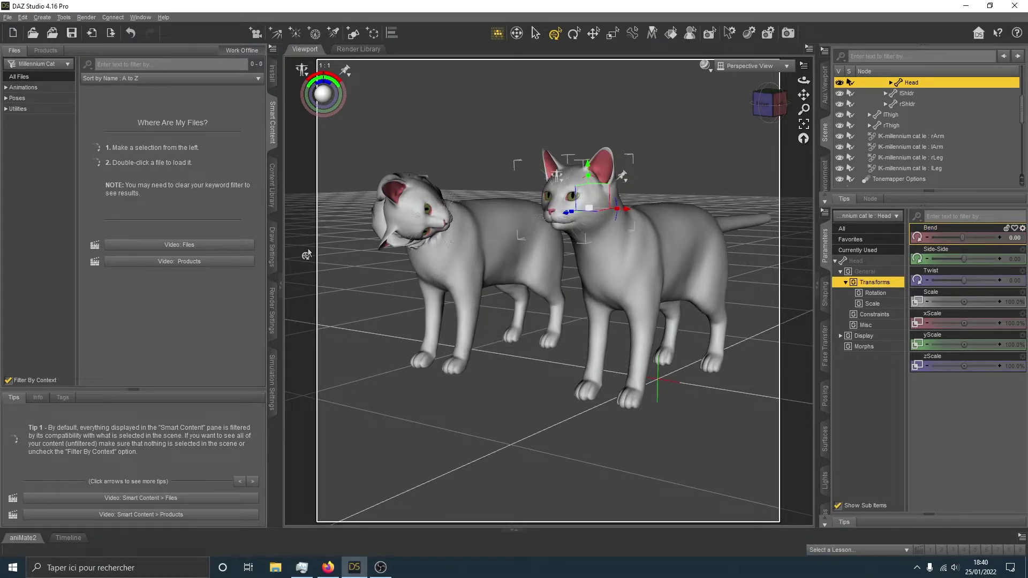
Step: Reset the head's Bend to its new default of 30
click(1006, 236)
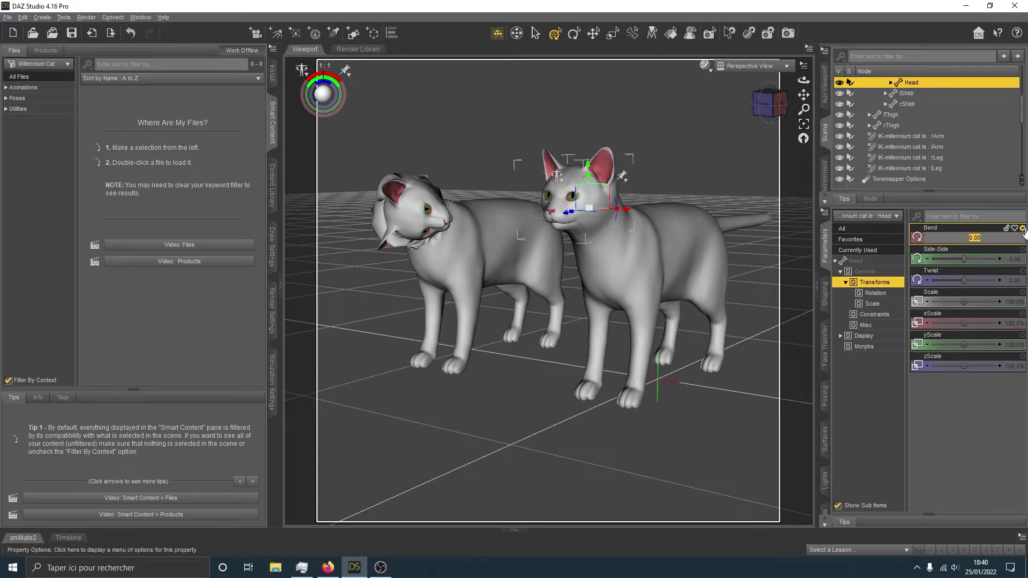
click(1022, 229)
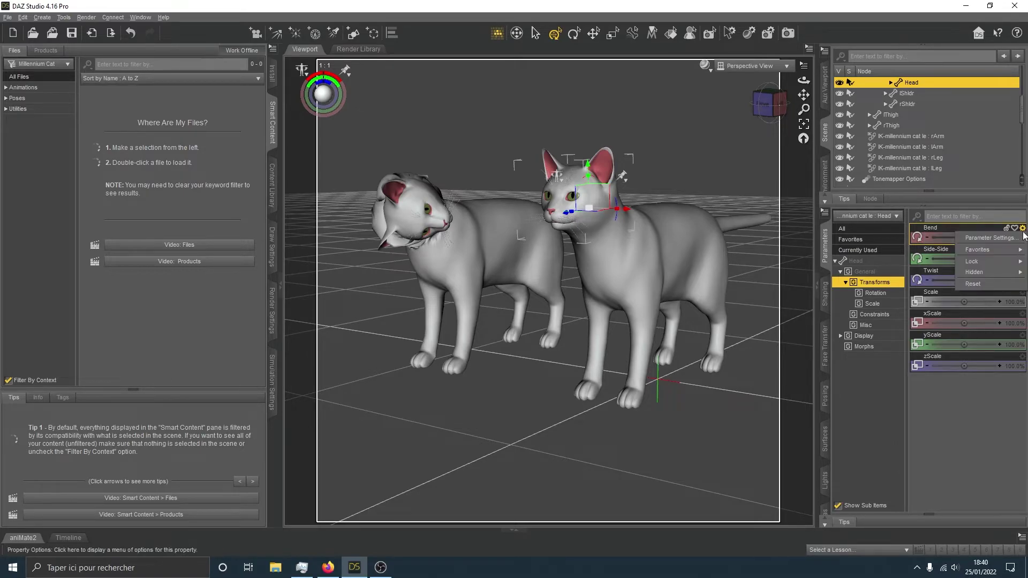
click(1016, 288)
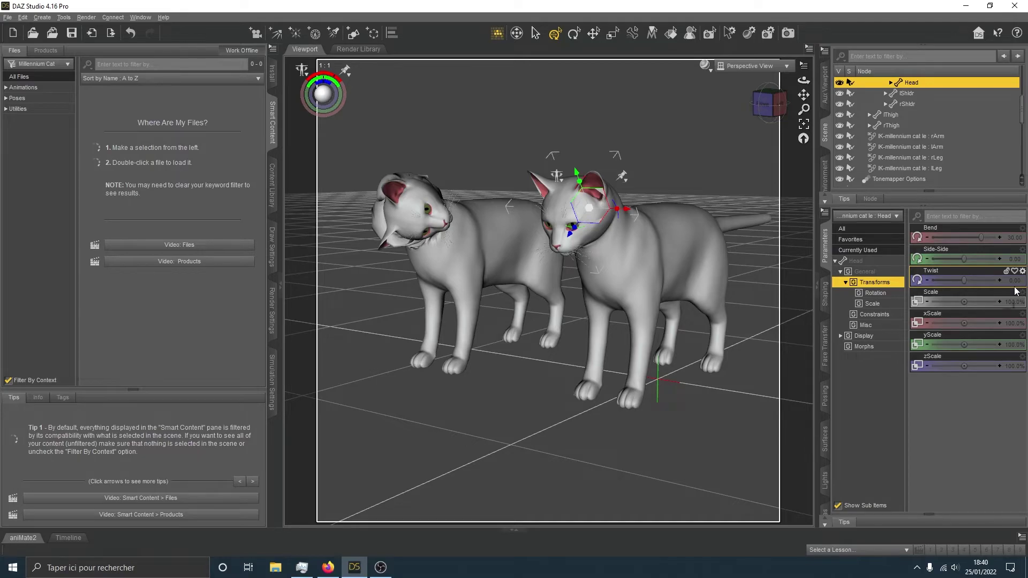
Step: Restore the default of the head's Bend to 0 and set its current value to 10 in the parameter settings
click(1021, 230)
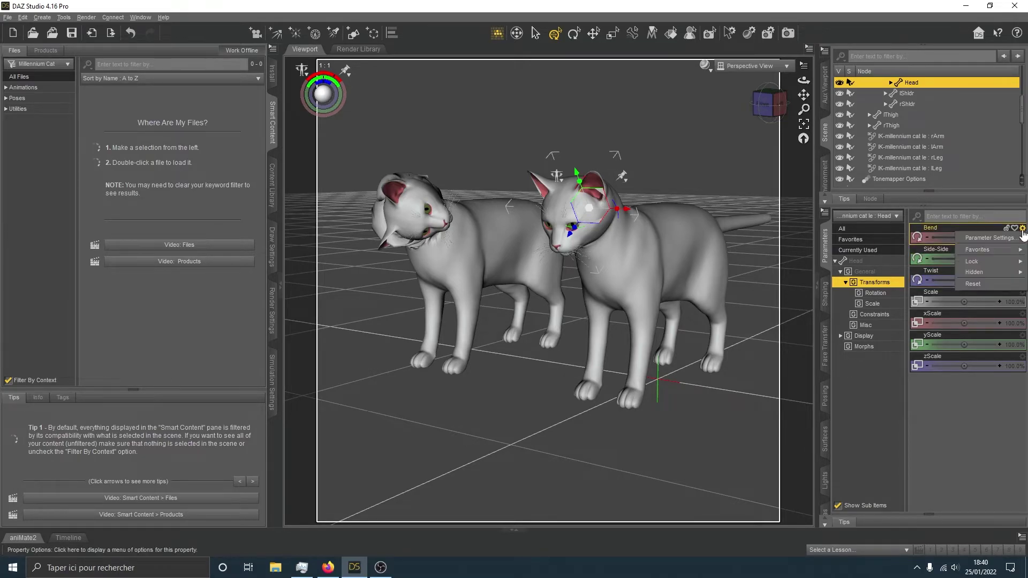
click(990, 241)
drag(488, 280, 435, 279)
text(0)
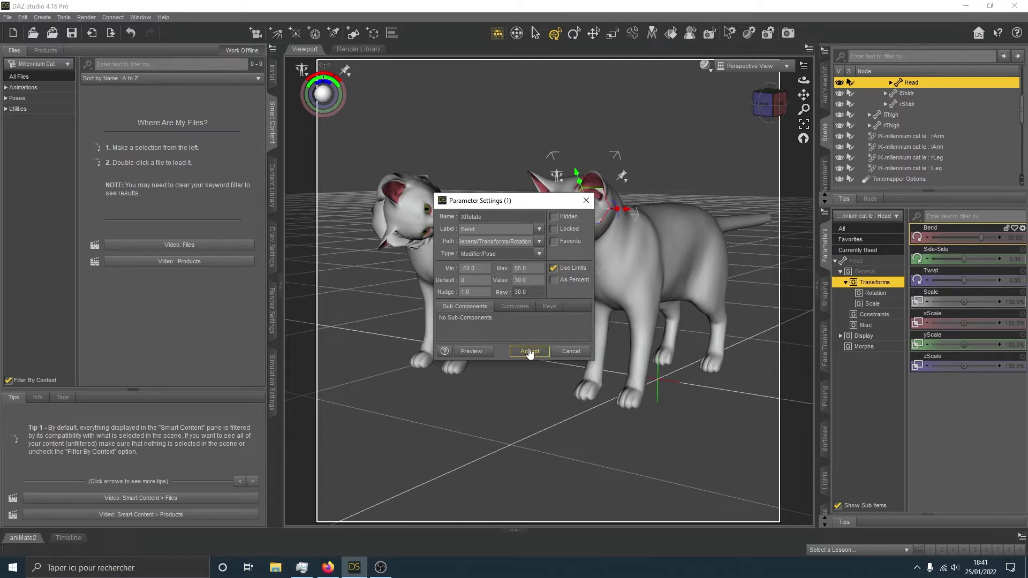
drag(538, 280, 487, 279)
text(10)
key(Return)
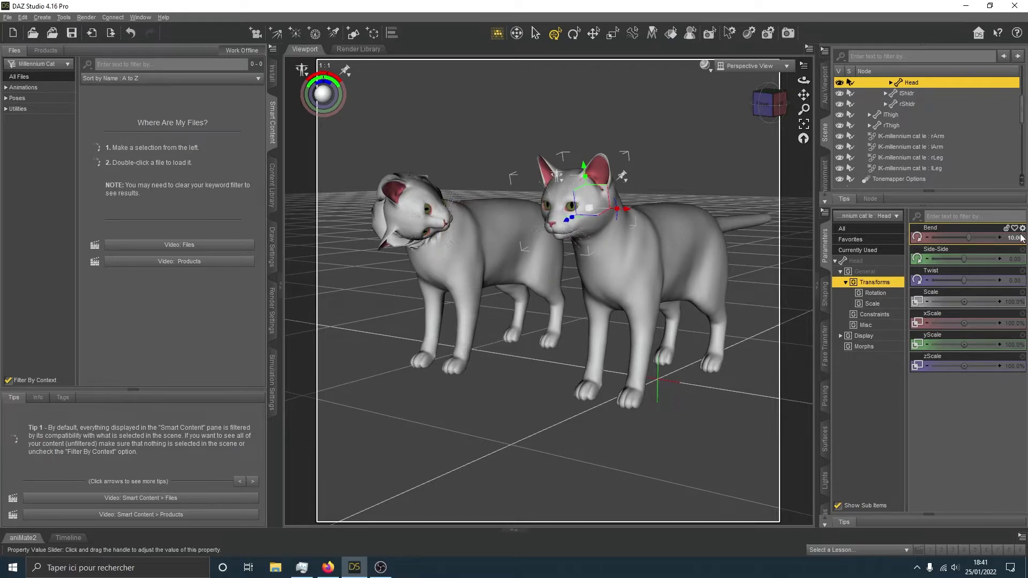
Step: Bend the head to about 36.78 and set the Bend value to 0 in its parameter settings
right_click(1022, 237)
click(1017, 237)
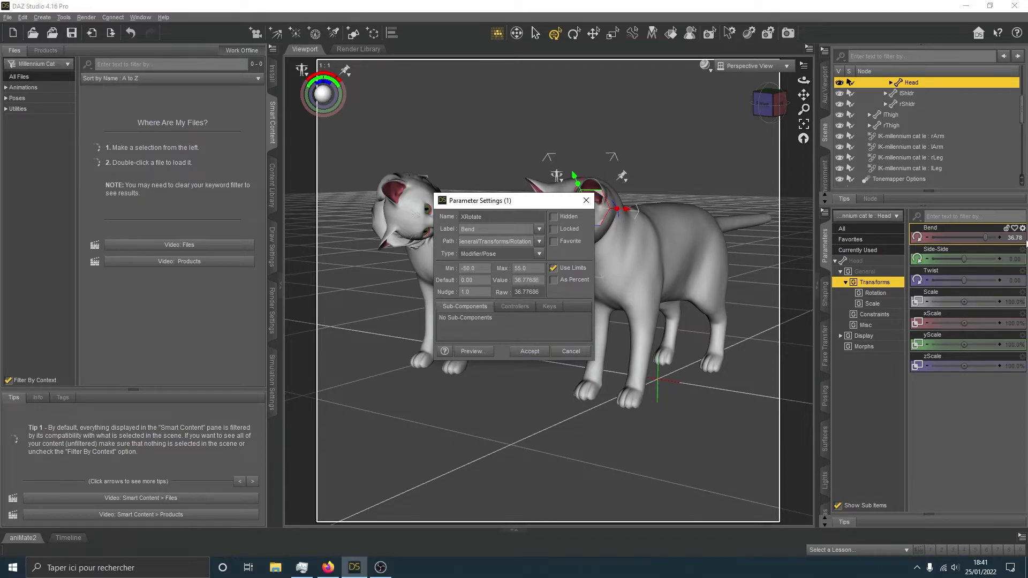
drag(547, 279, 489, 283)
text(0)
click(529, 351)
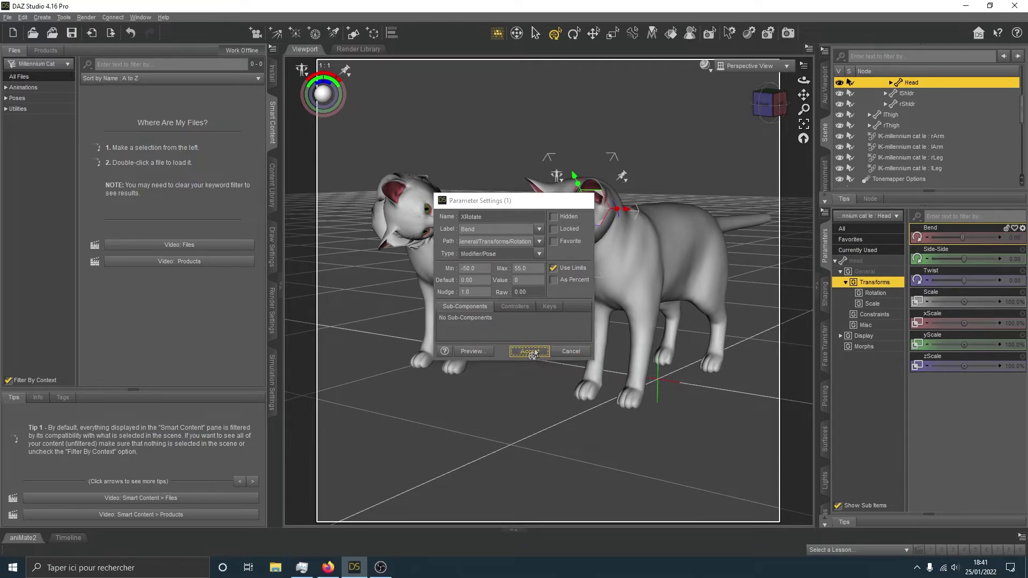
Step: Nudge the head's Bend up and down in steps of 1, first near 0 and again from about 20.29
click(999, 238)
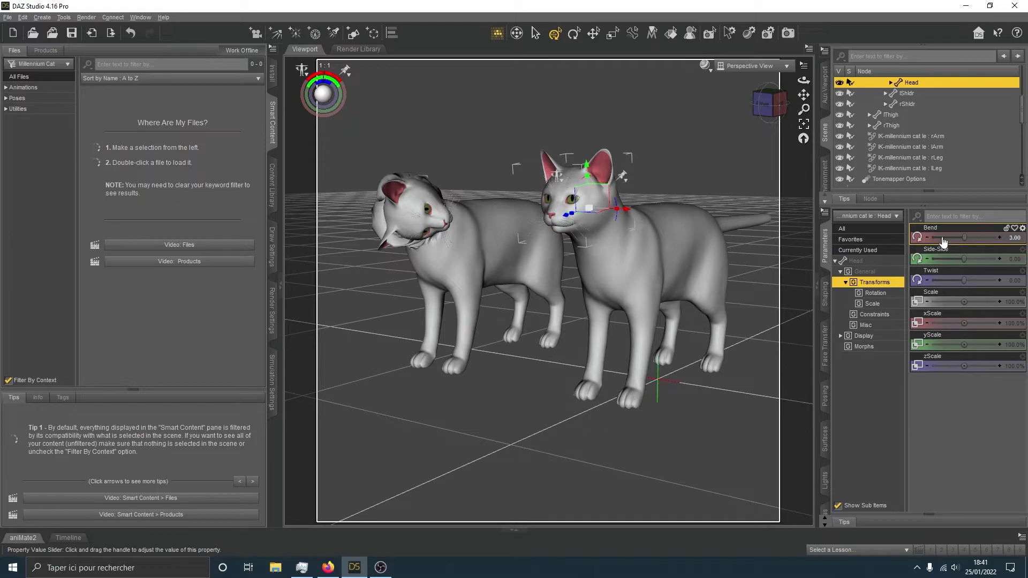
click(926, 238)
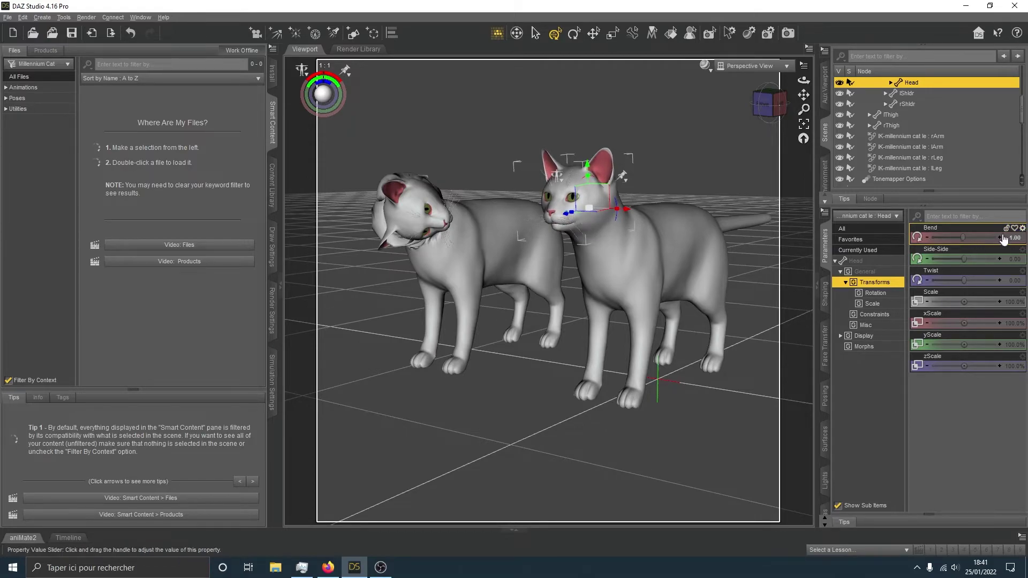
click(925, 238)
click(926, 238)
click(973, 237)
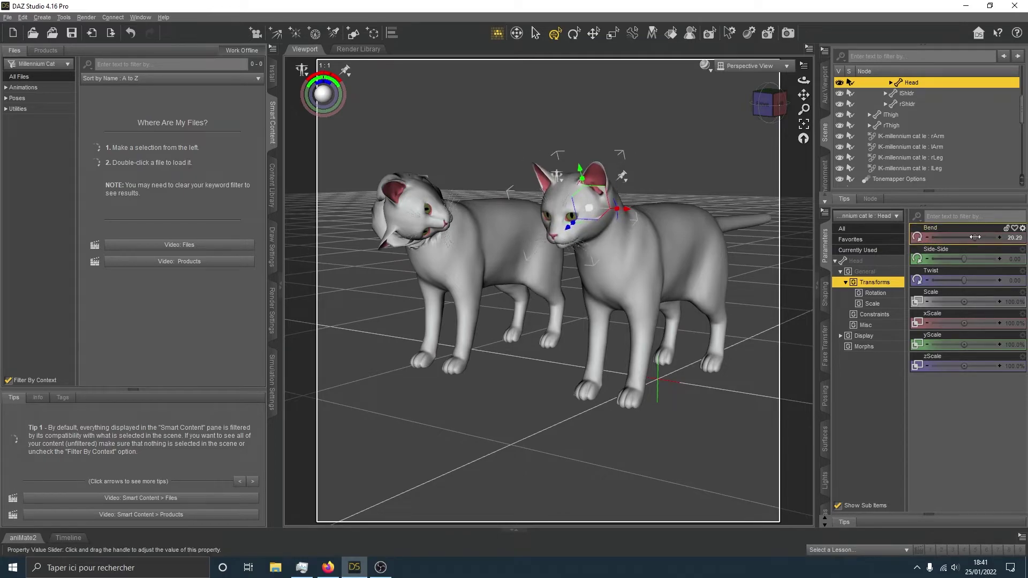
click(1016, 239)
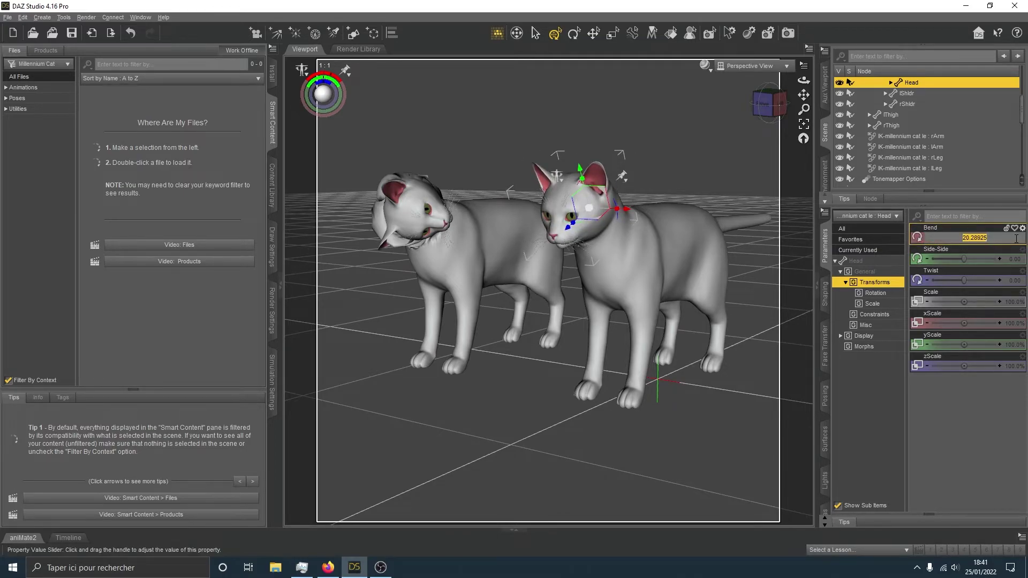
click(995, 248)
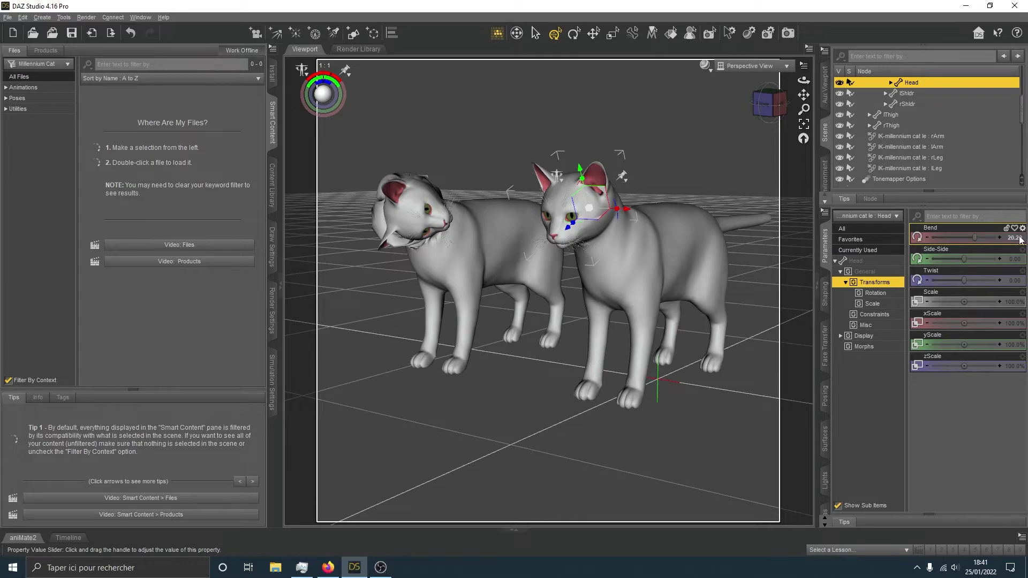
click(999, 237)
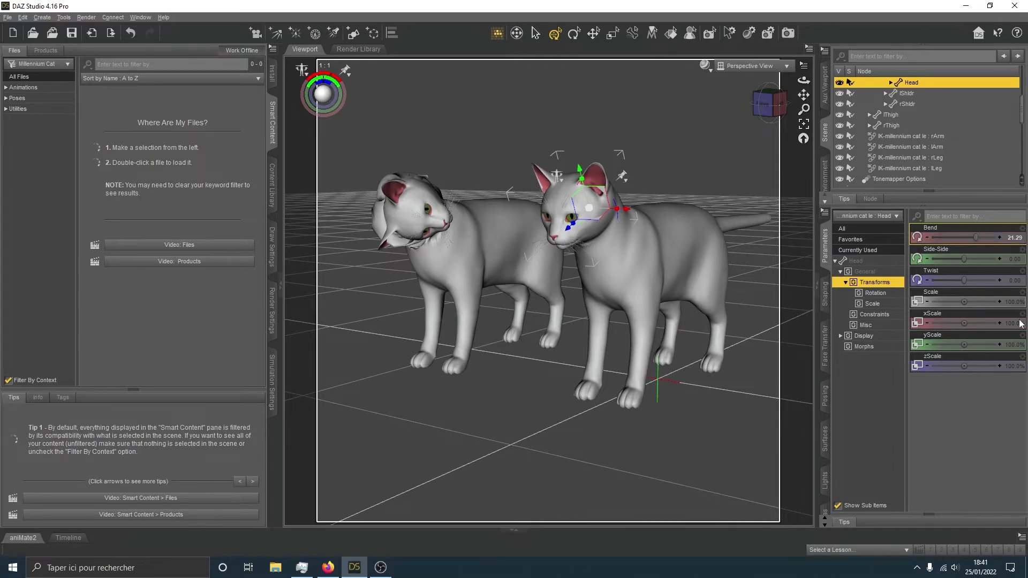
mouse_move(928, 242)
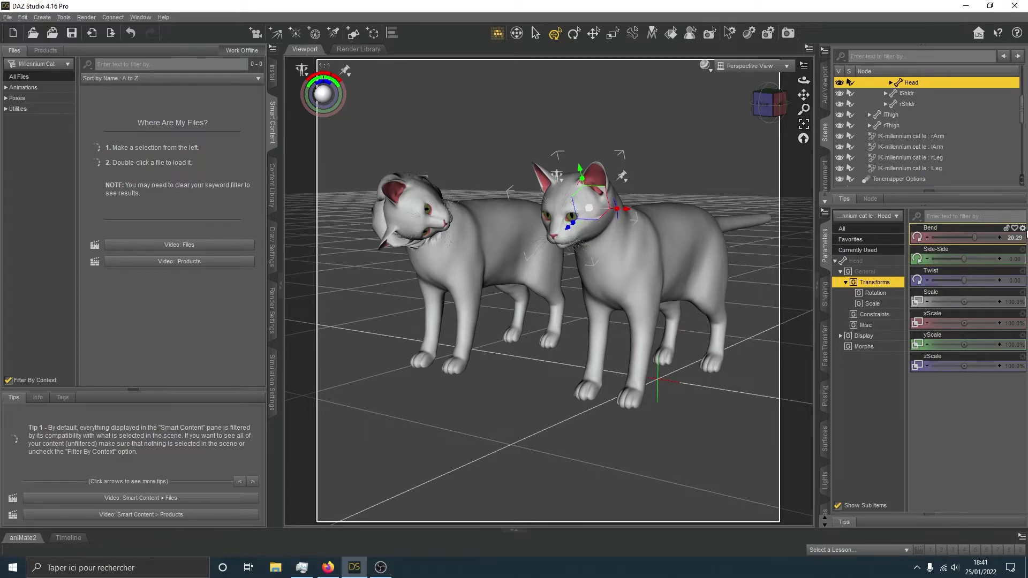
Step: Reset the head's Bend and enable As Percent for it in the parameter settings
click(1022, 228)
click(972, 283)
click(1021, 228)
click(1011, 238)
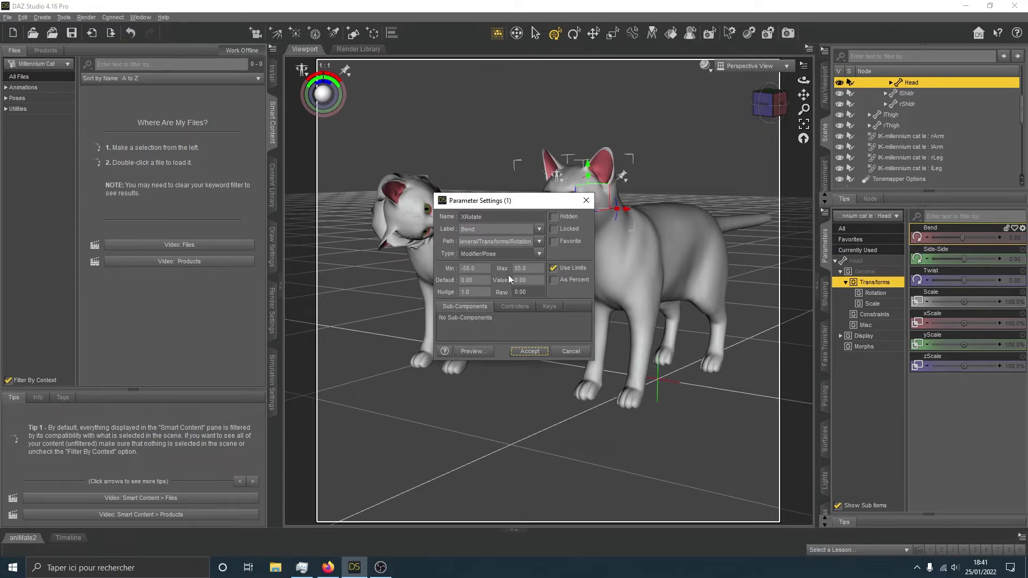
click(520, 293)
click(553, 280)
click(471, 269)
click(528, 351)
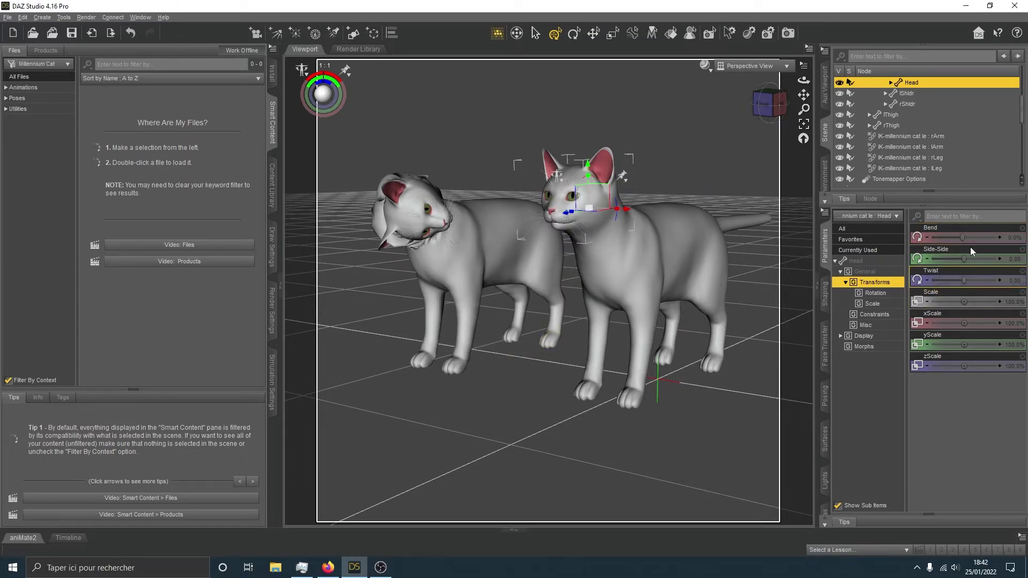
Step: Bend the right-hand cat's head to its maximum of 5500.0%
drag(961, 237, 995, 247)
click(781, 105)
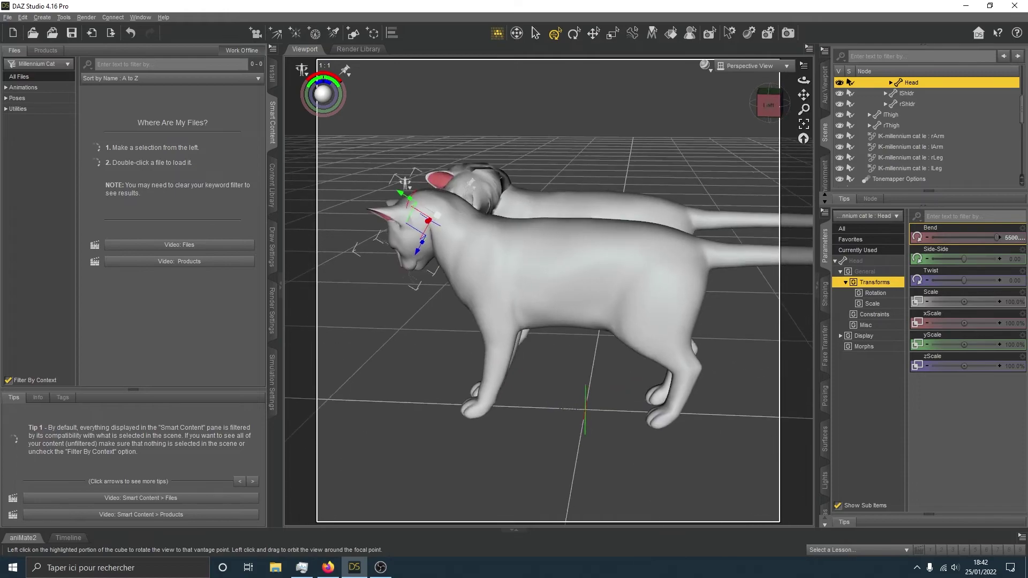
click(991, 239)
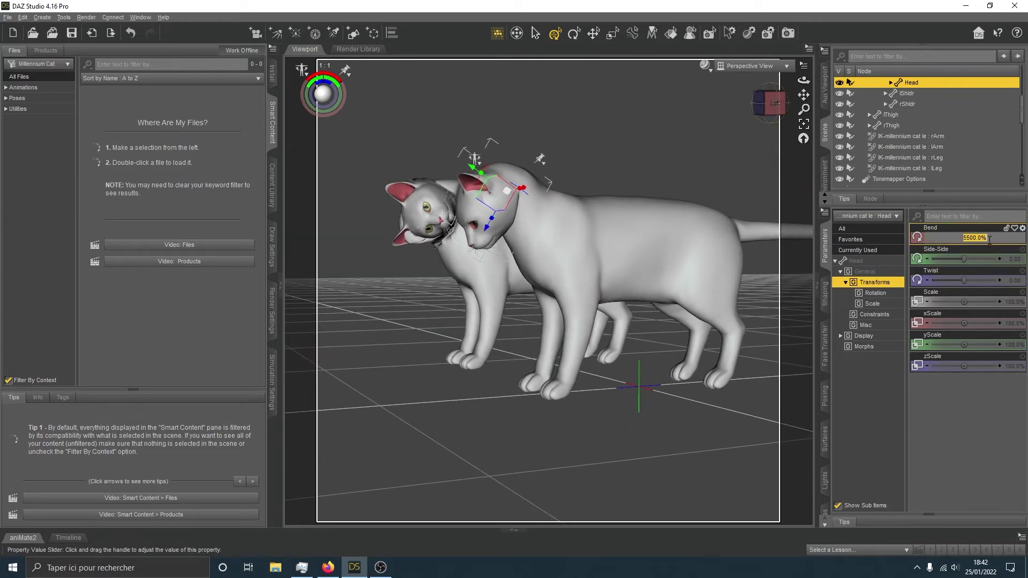
Step: Disable As Percent for the head's Bend and keep the head bent to the 55.00 maximum
click(1022, 229)
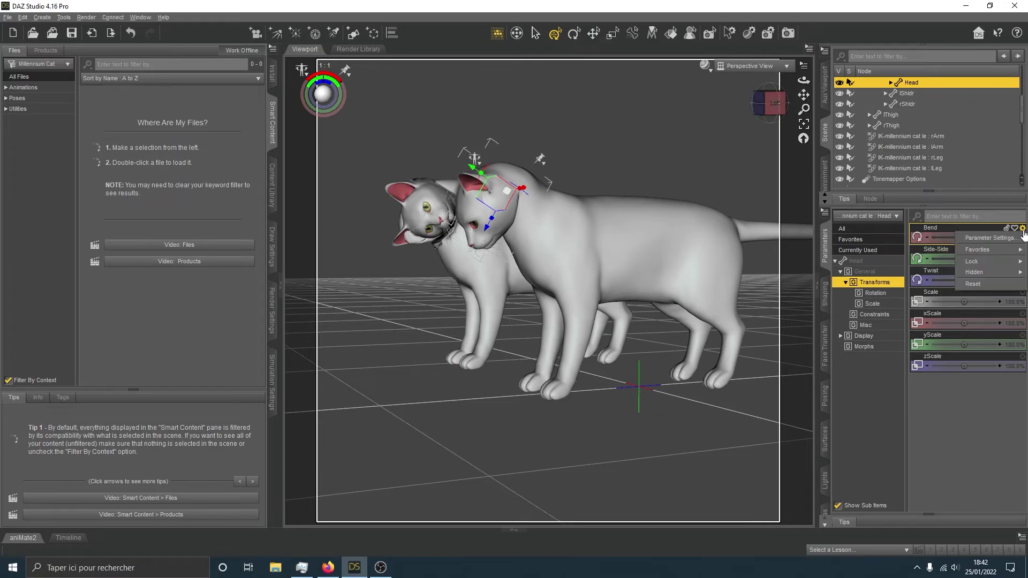
click(990, 238)
click(554, 280)
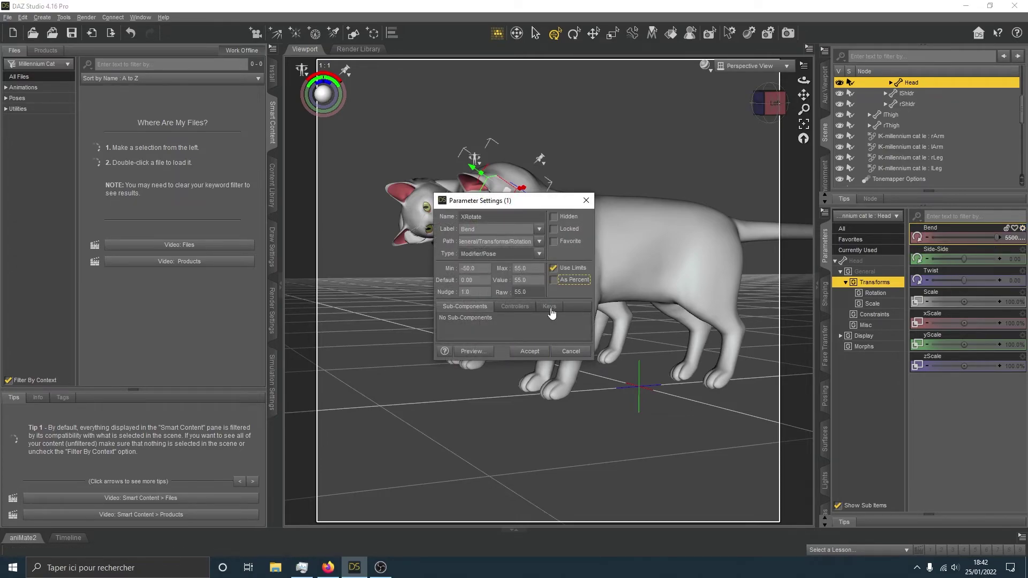
click(529, 353)
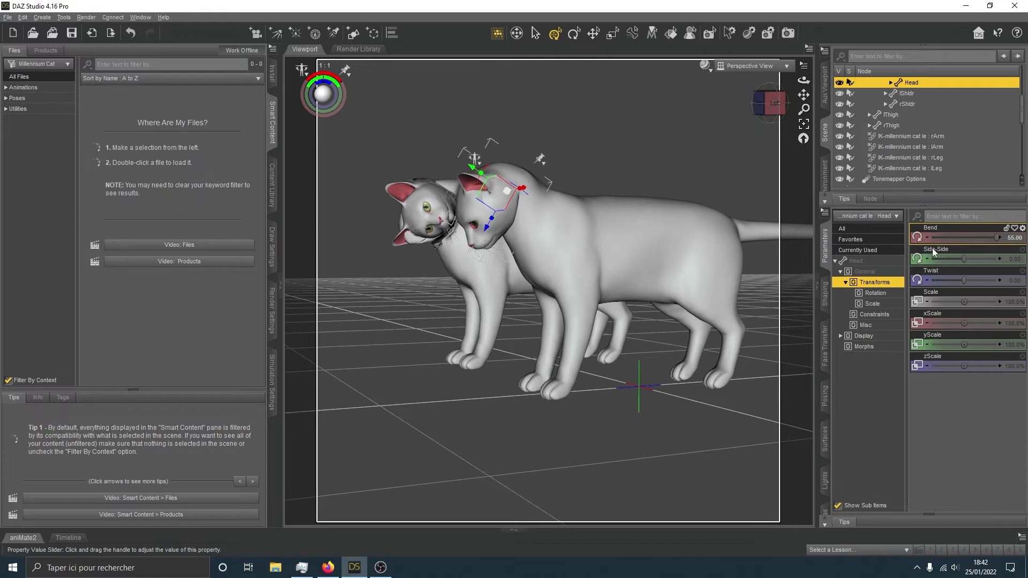
mouse_move(990, 237)
mouse_down()
mouse_move(947, 237)
mouse_move(998, 237)
mouse_up()
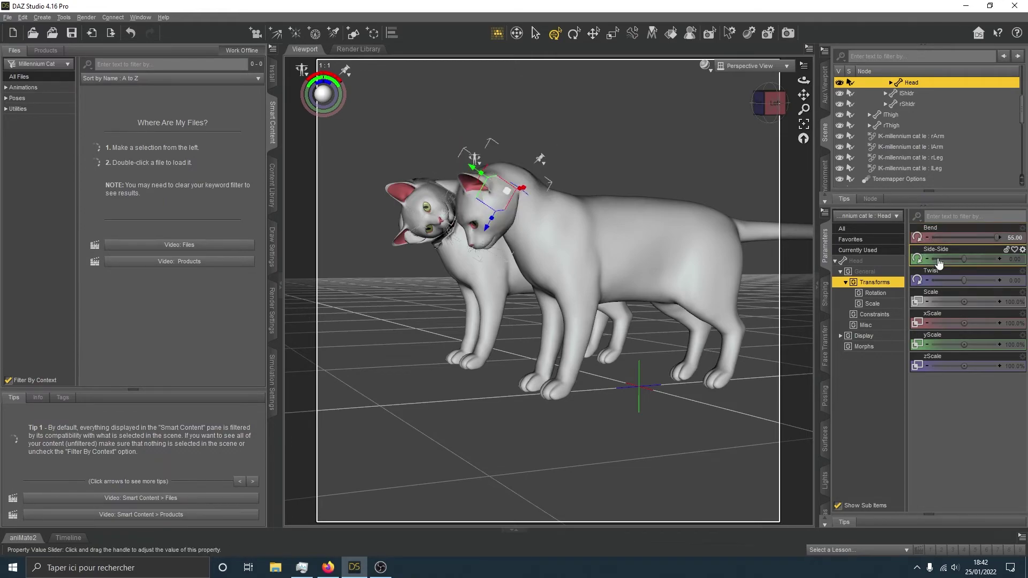
mouse_move(938, 262)
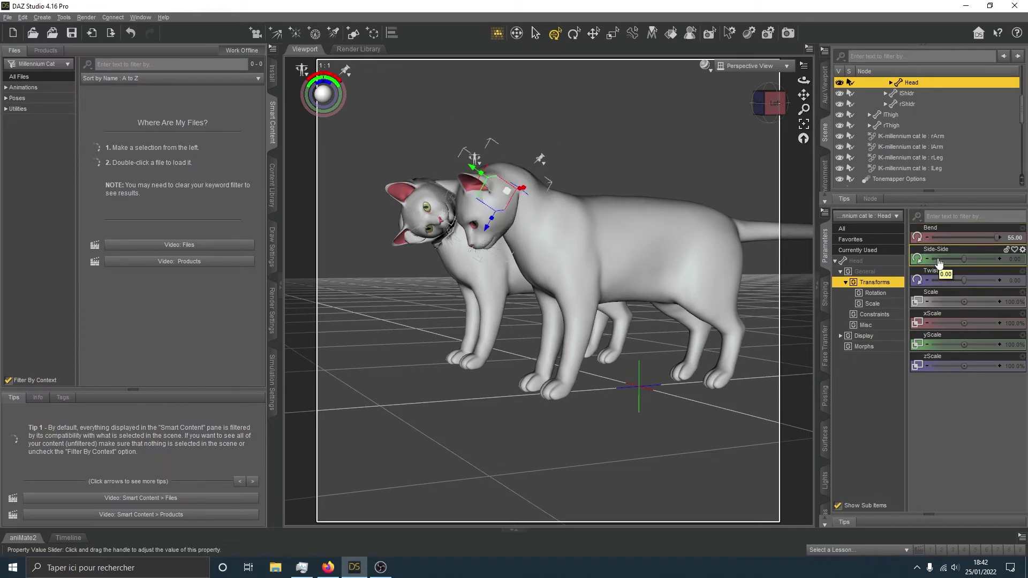